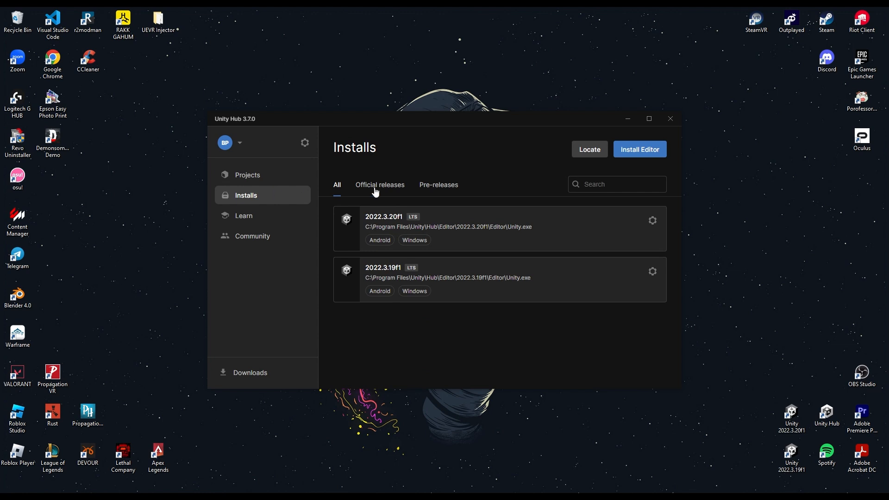
pyautogui.click(649, 150)
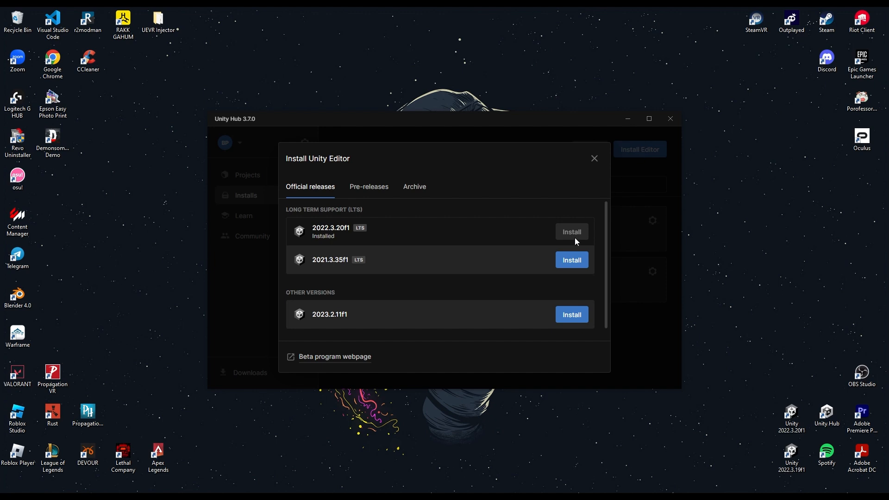
pyautogui.click(571, 261)
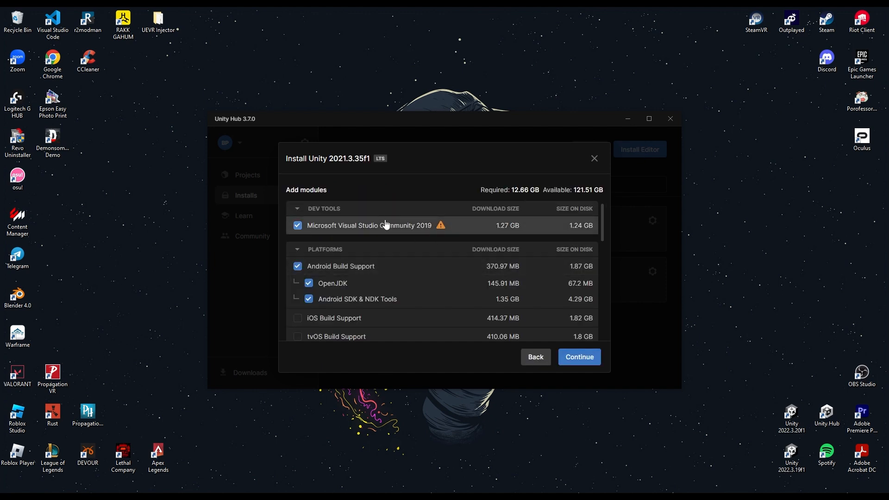
pyautogui.click(298, 267)
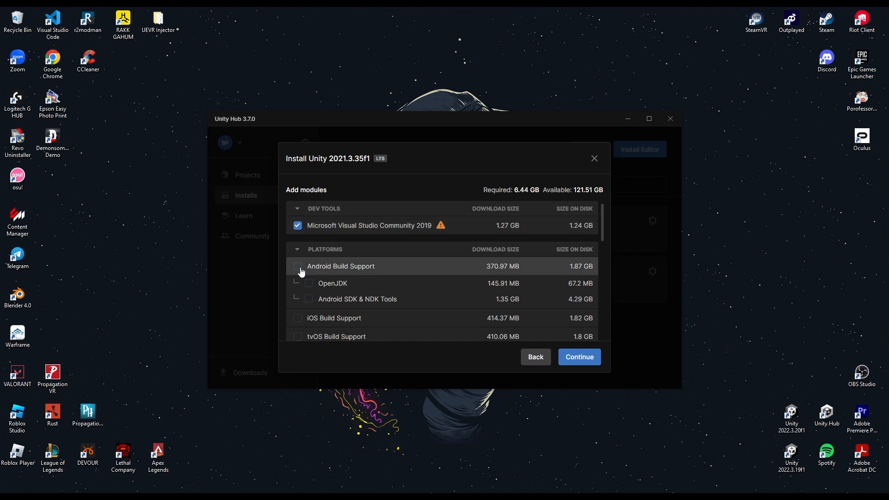
pyautogui.click(298, 267)
pyautogui.click(309, 283)
pyautogui.click(309, 284)
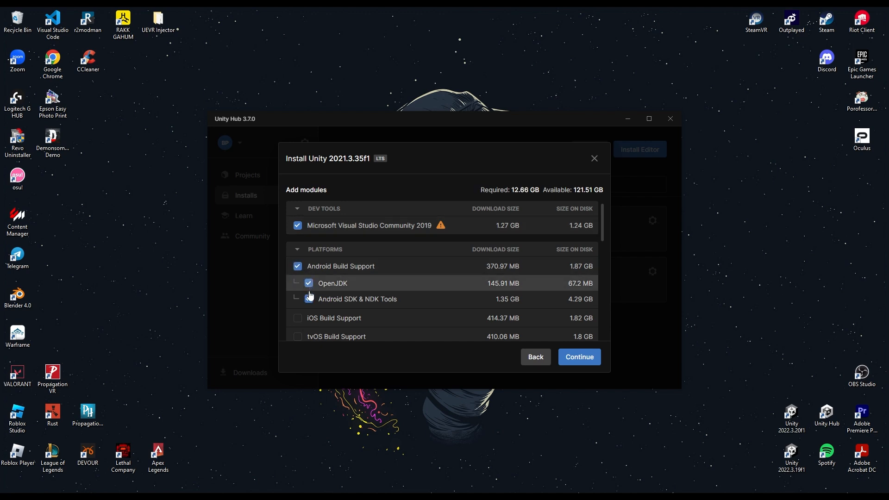
pyautogui.click(310, 299)
pyautogui.click(309, 299)
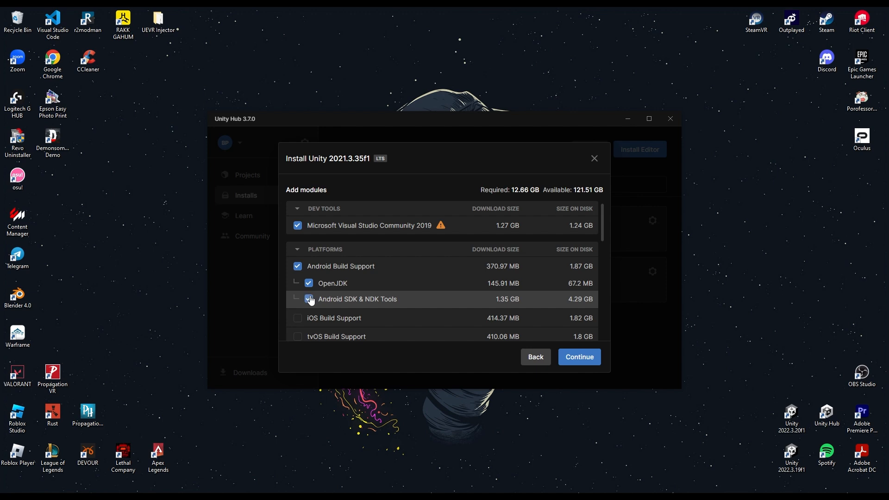
pyautogui.click(309, 299)
pyautogui.click(536, 358)
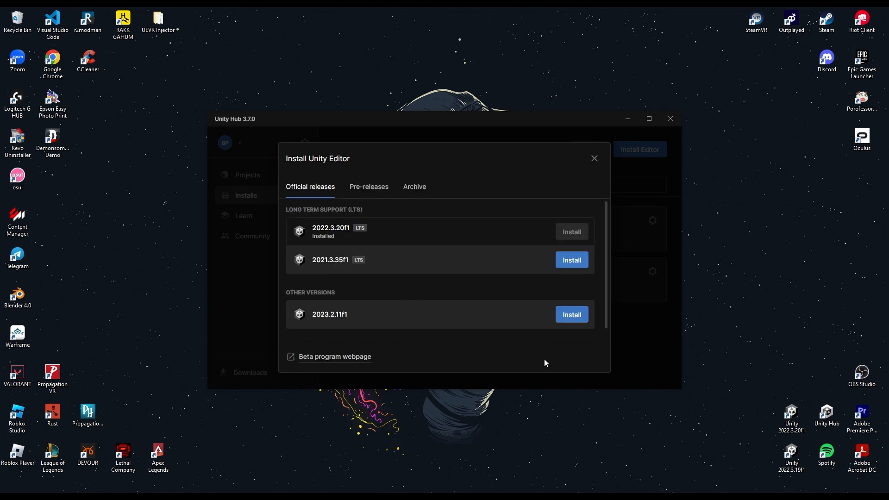
pyautogui.click(595, 158)
# Start a new project from the 3D (URP) core template and name it VR Tutorial 2024
pyautogui.click(243, 180)
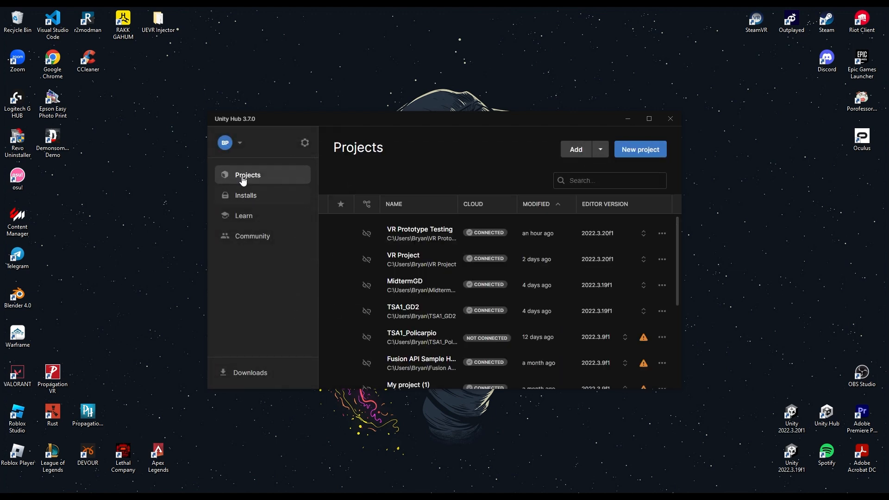
pyautogui.click(643, 150)
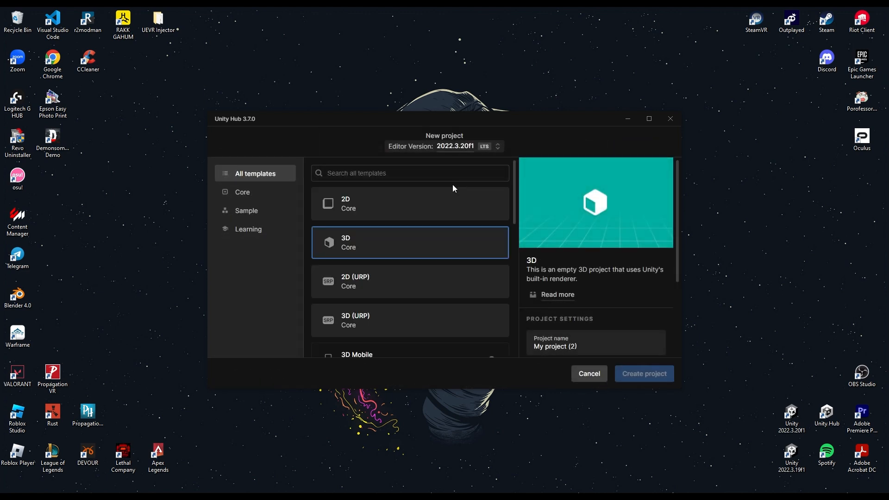
pyautogui.click(400, 320)
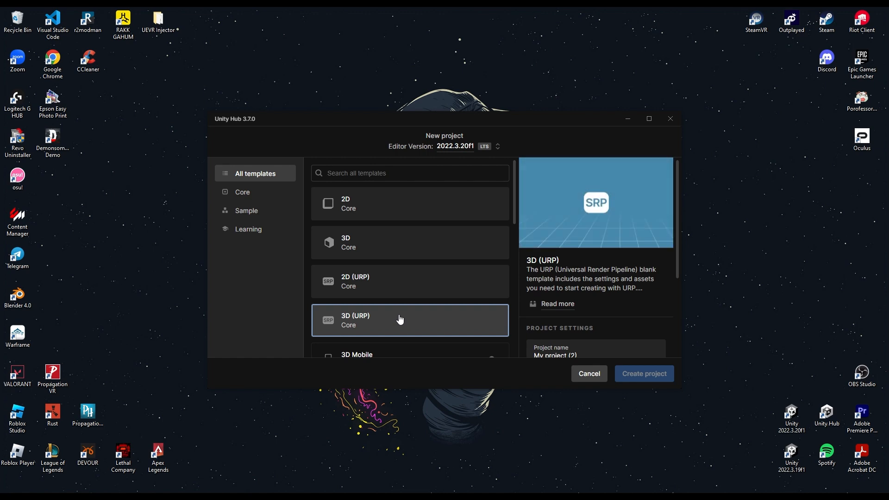
pyautogui.scroll(-1, 400, 320)
pyautogui.scroll(-1, 586, 337)
pyautogui.click(608, 294)
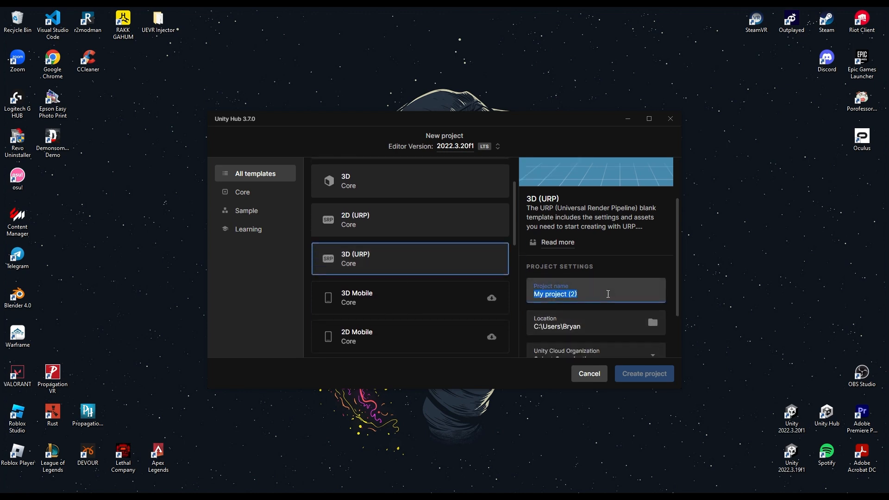
pyautogui.write('VR Tutorial 2024')
# Assign the project to the academic Unity Cloud organization and create it
pyautogui.scroll(-2, 608, 294)
pyautogui.click(585, 297)
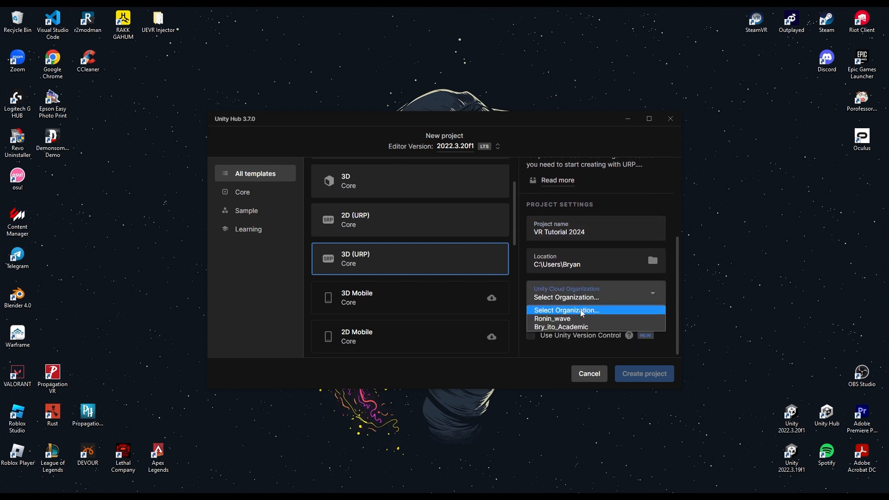
pyautogui.click(579, 327)
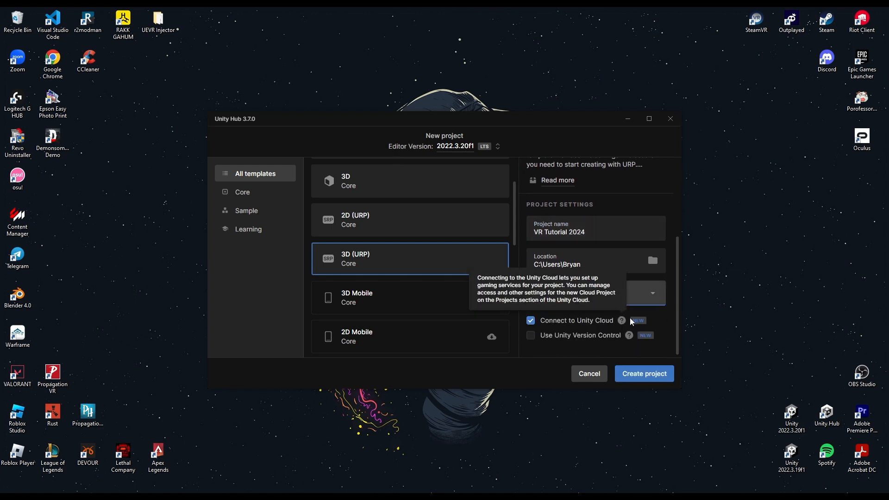
pyautogui.click(655, 373)
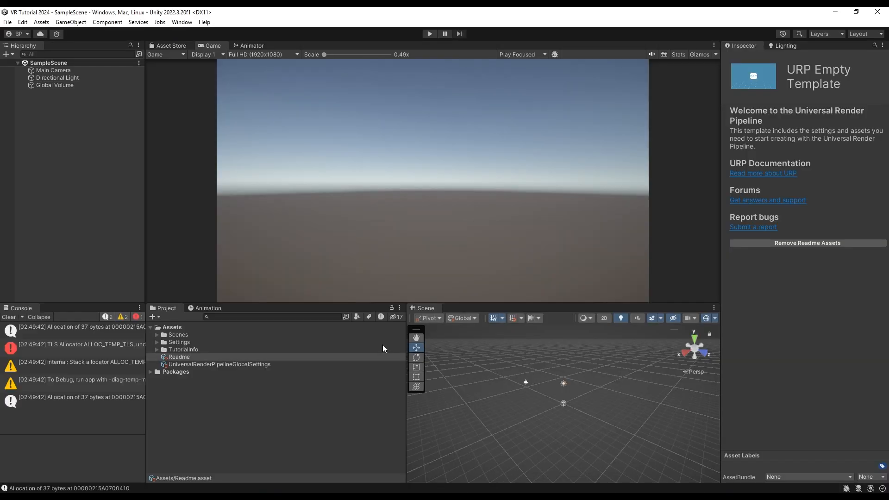
# Clear the console messages and install XR Plugin Management from the project settings
pyautogui.click(7, 319)
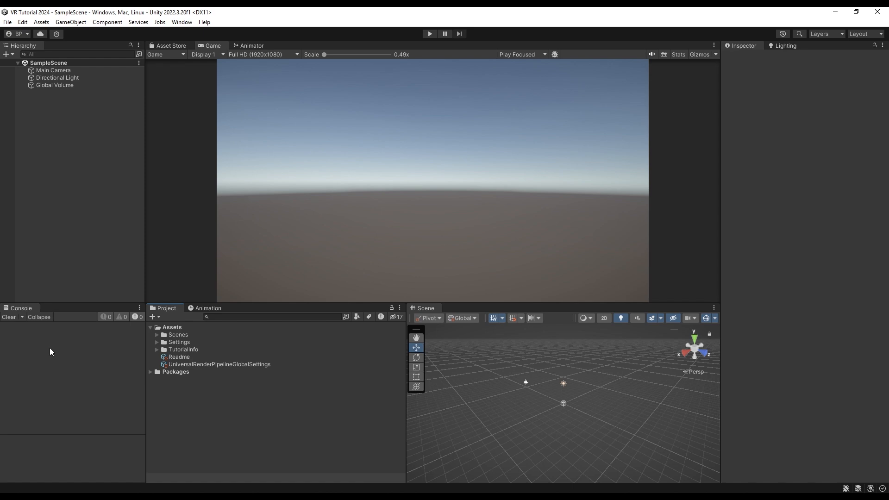
pyautogui.click(21, 22)
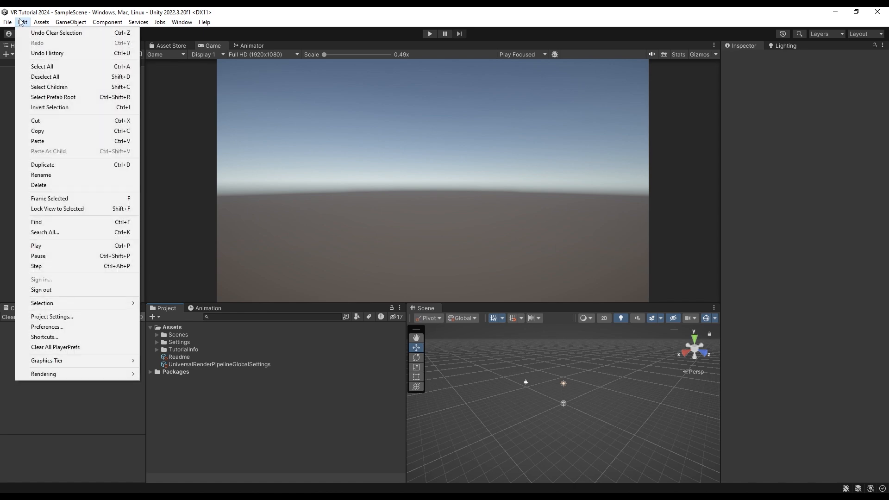
pyautogui.click(60, 316)
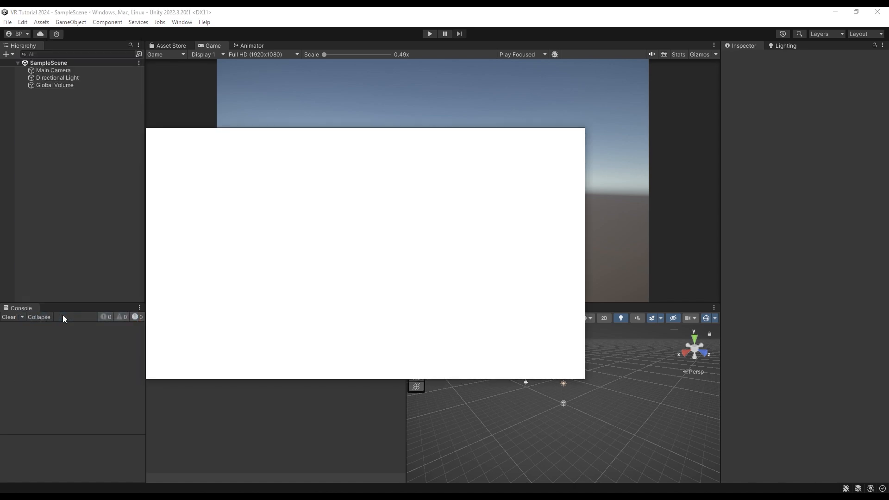
pyautogui.click(184, 338)
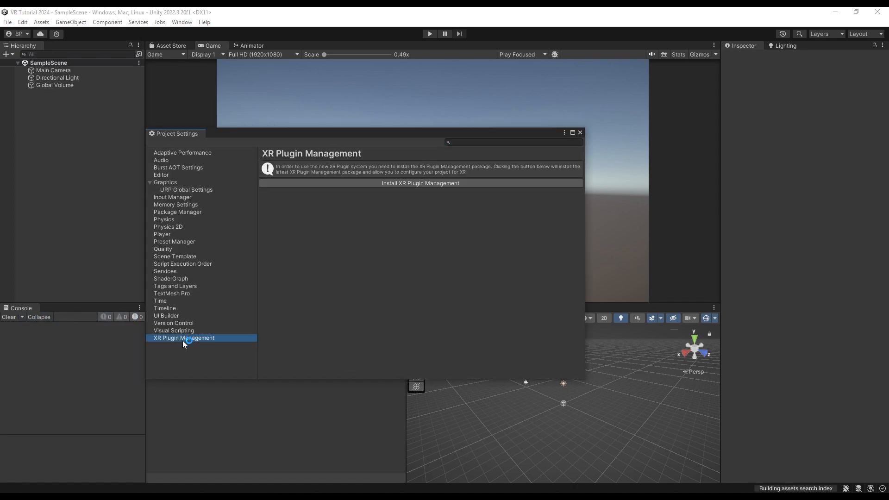
pyautogui.click(390, 185)
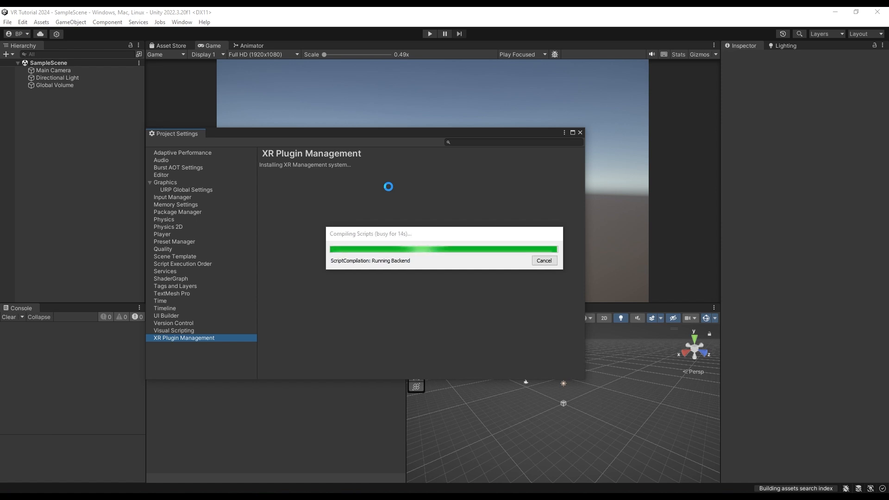
# Enable the OpenXR plug-in provider for desktop and accept enabling the new input system backends with an editor restart
pyautogui.click(214, 339)
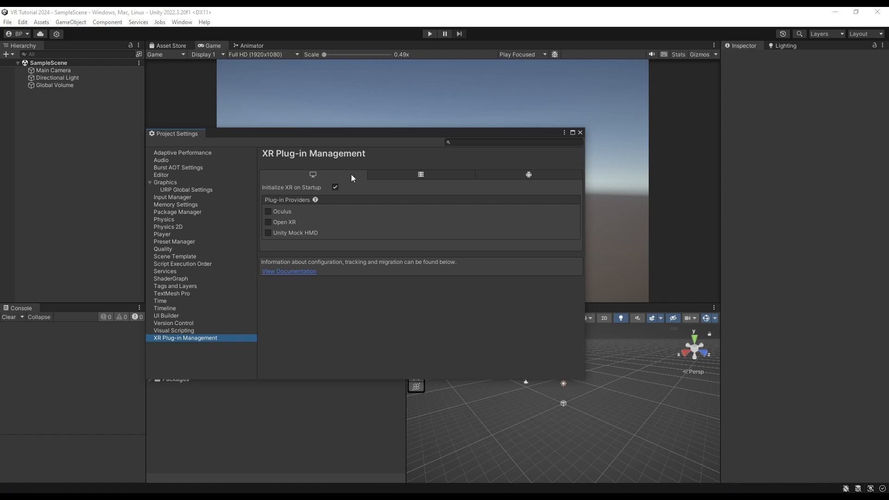
pyautogui.click(512, 174)
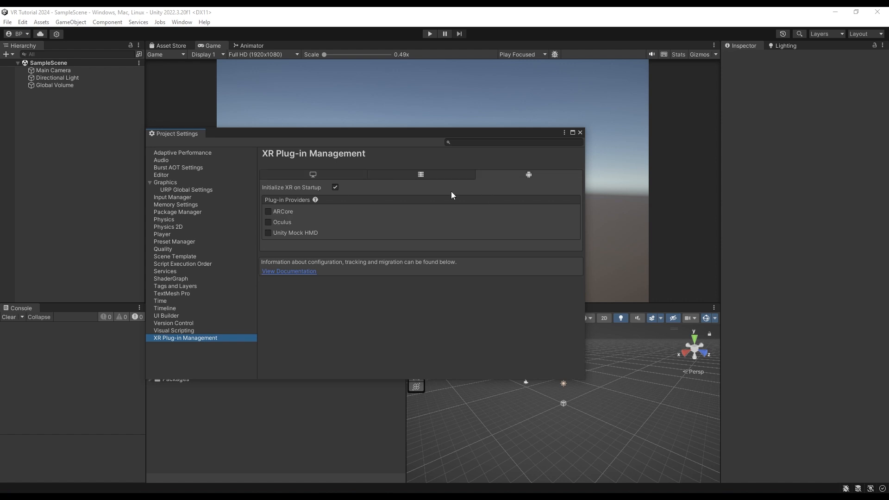
pyautogui.click(358, 177)
pyautogui.click(284, 222)
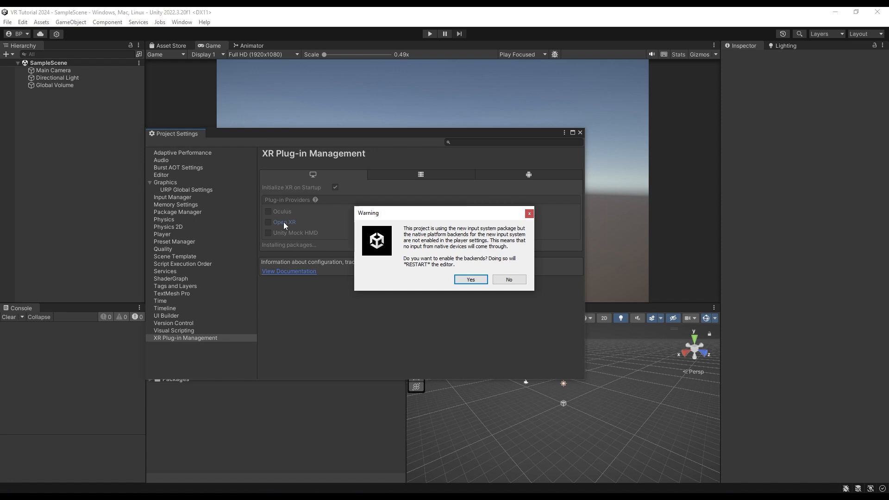
pyautogui.click(471, 279)
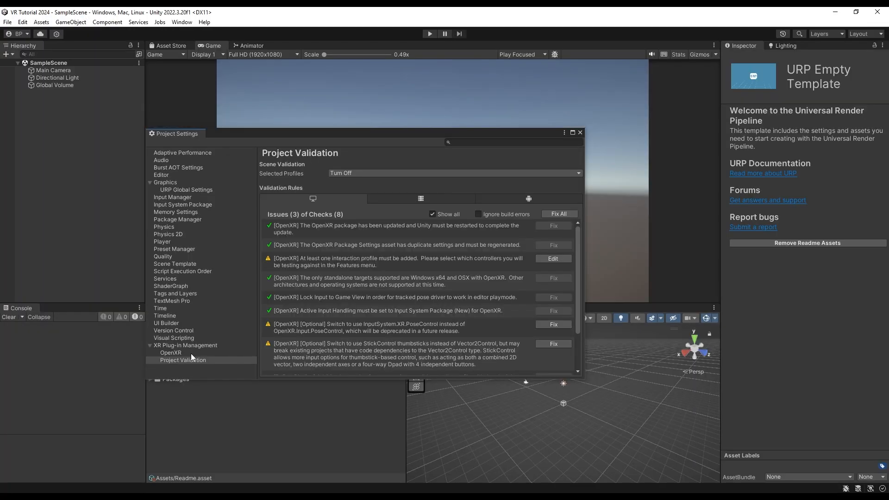
# Add the Oculus Touch Controller Profile and Meta Quest Touch Pro Controller Profile to the desktop OpenXR interaction profiles
pyautogui.click(191, 353)
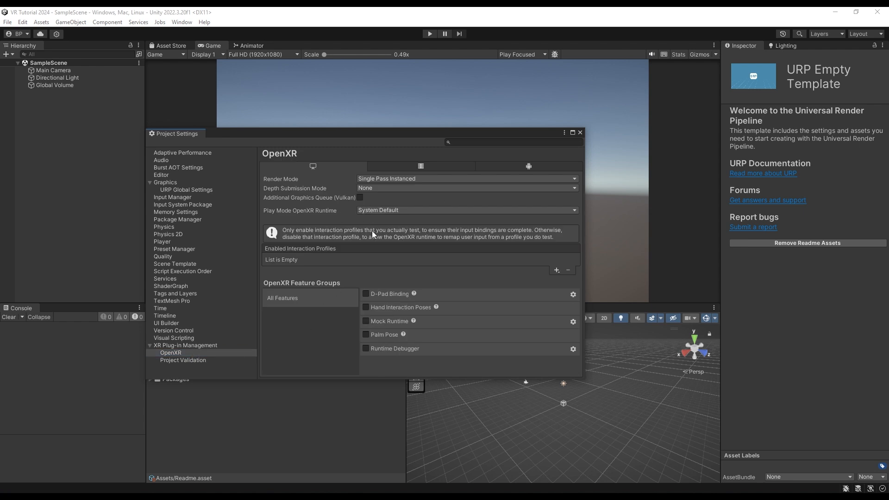
pyautogui.click(195, 346)
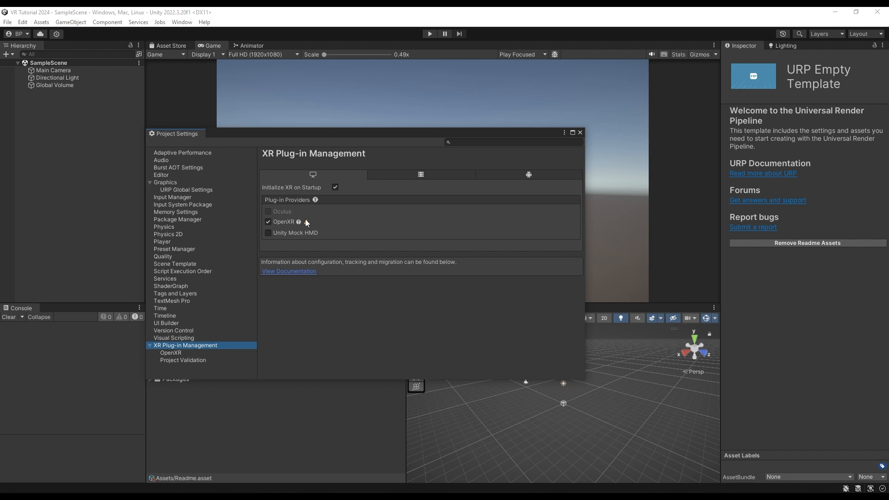
pyautogui.moveTo(307, 224)
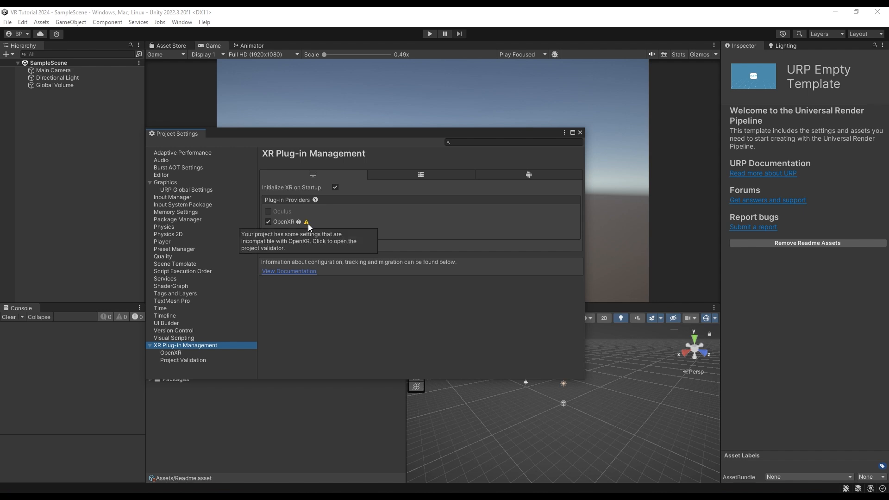
pyautogui.click(195, 354)
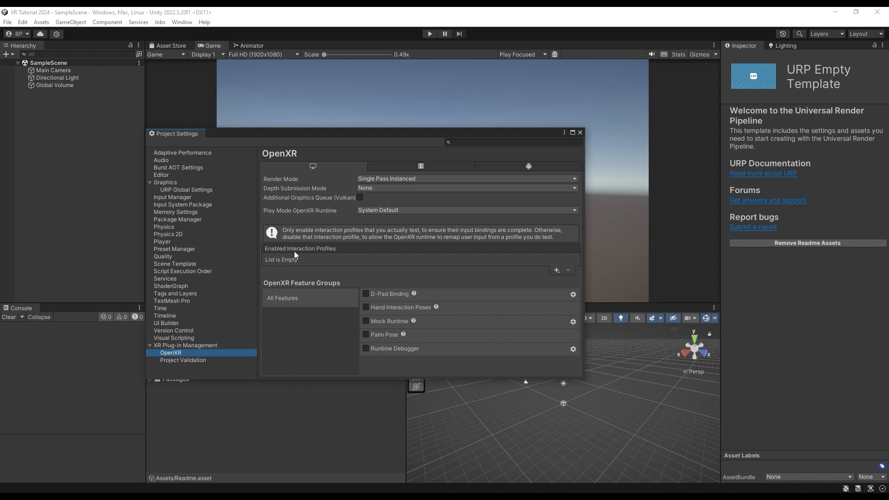
pyautogui.click(557, 270)
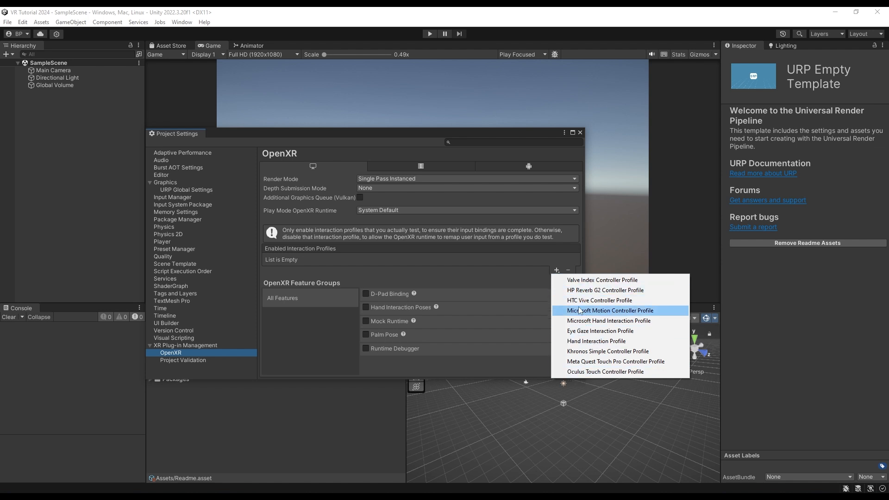
pyautogui.click(602, 372)
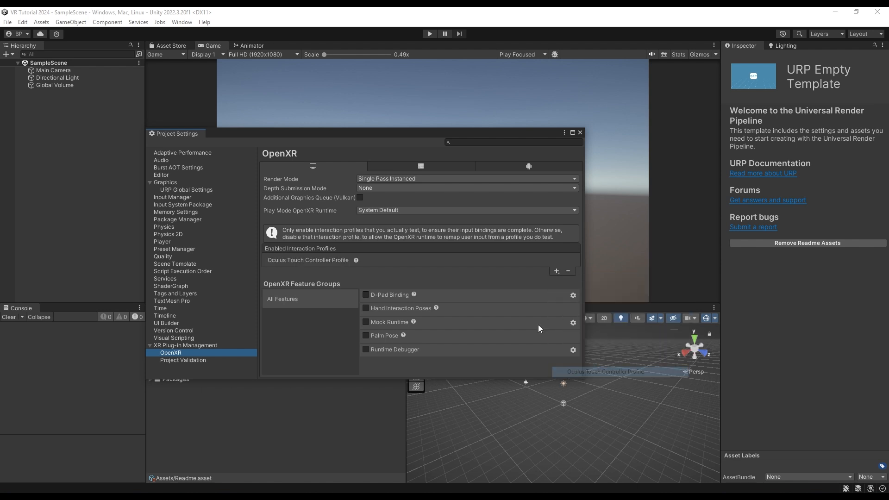
pyautogui.click(558, 272)
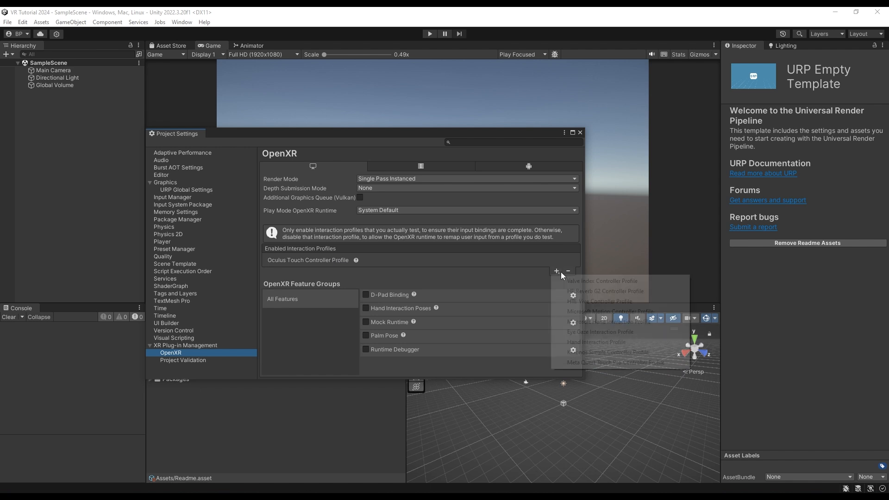
pyautogui.click(602, 362)
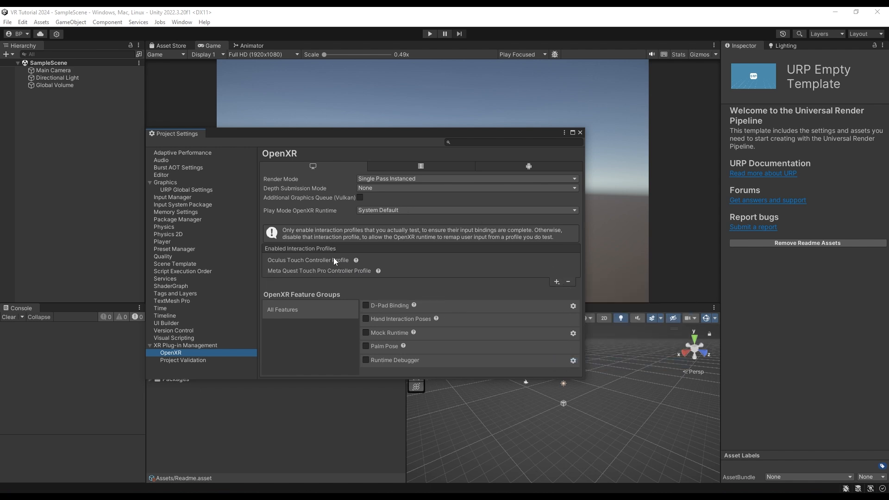
pyautogui.click(557, 282)
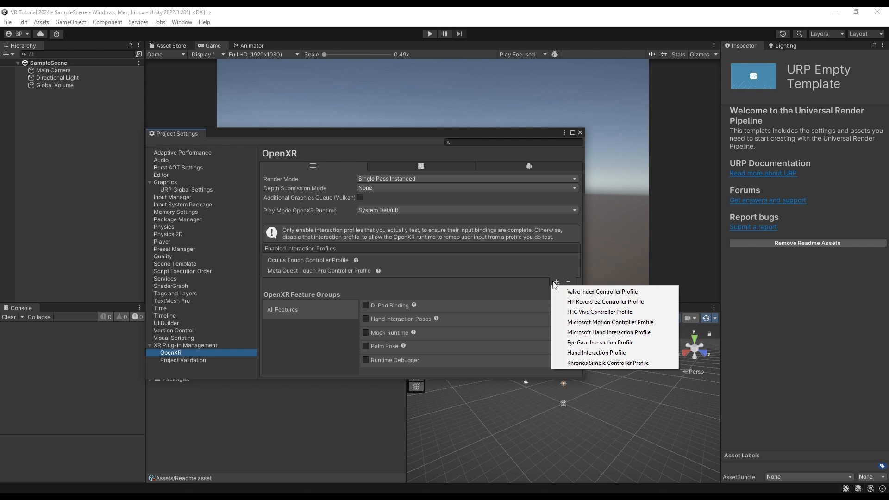
# Add the Oculus Touch and Meta Quest Touch Pro controller profiles to the Android OpenXR interaction profiles
pyautogui.click(532, 165)
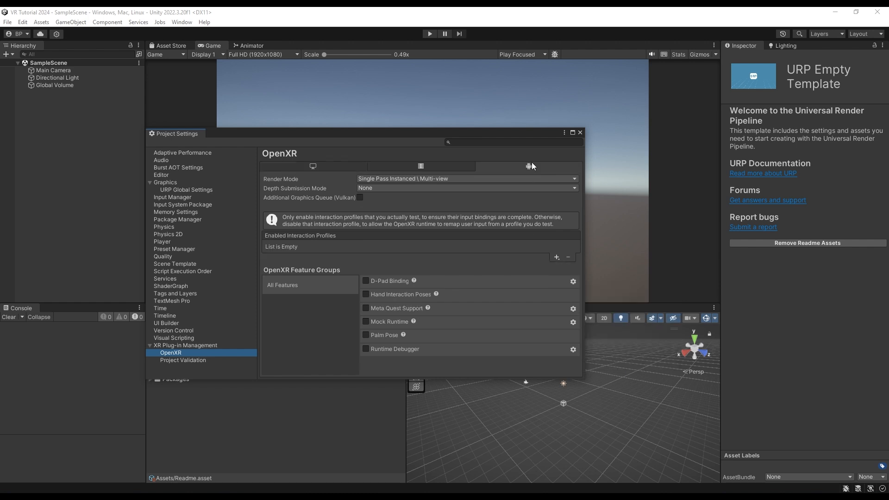
pyautogui.click(557, 258)
pyautogui.click(598, 319)
pyautogui.click(558, 258)
pyautogui.click(585, 308)
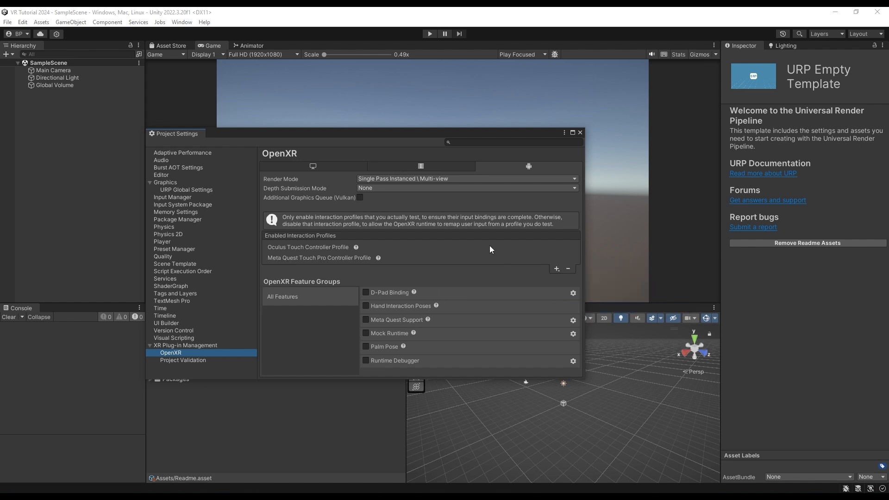
# Fix all desktop project validation issues for OpenXR and close the project settings
pyautogui.click(198, 360)
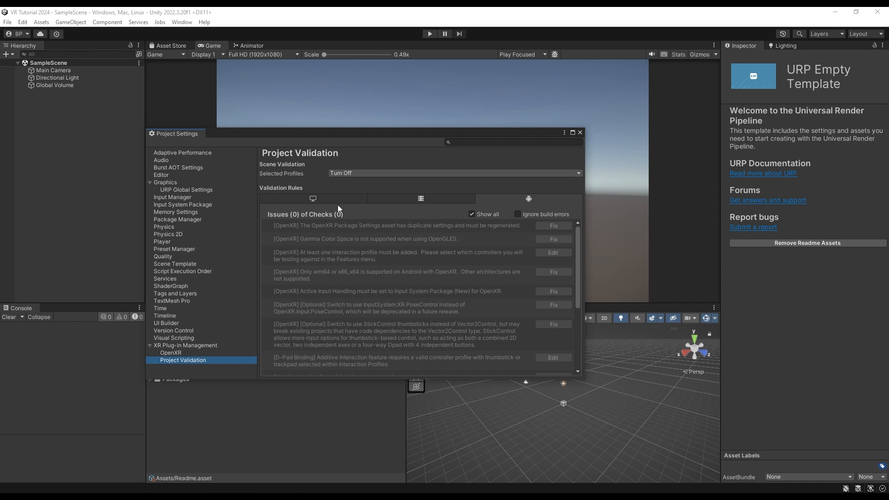
pyautogui.click(317, 200)
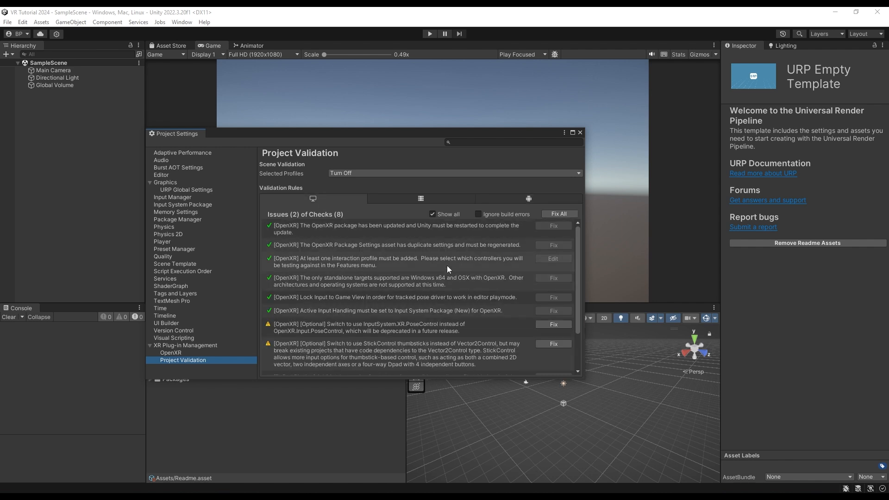
pyautogui.click(559, 216)
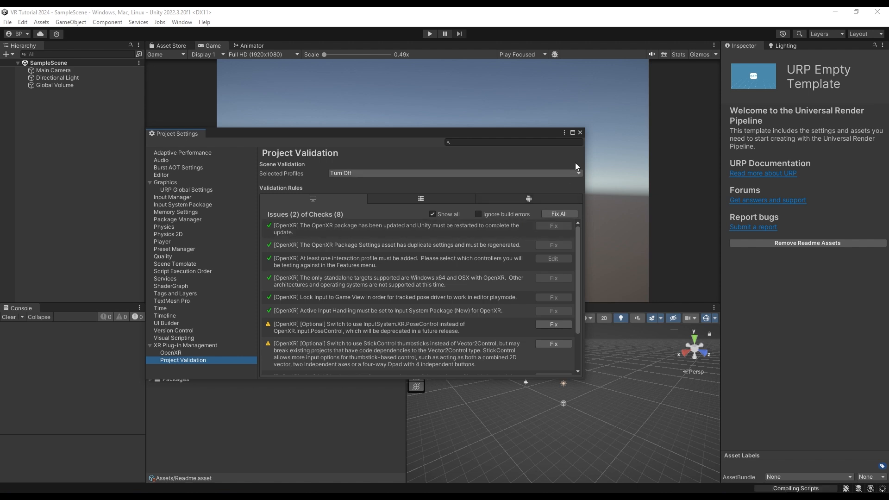
pyautogui.click(580, 133)
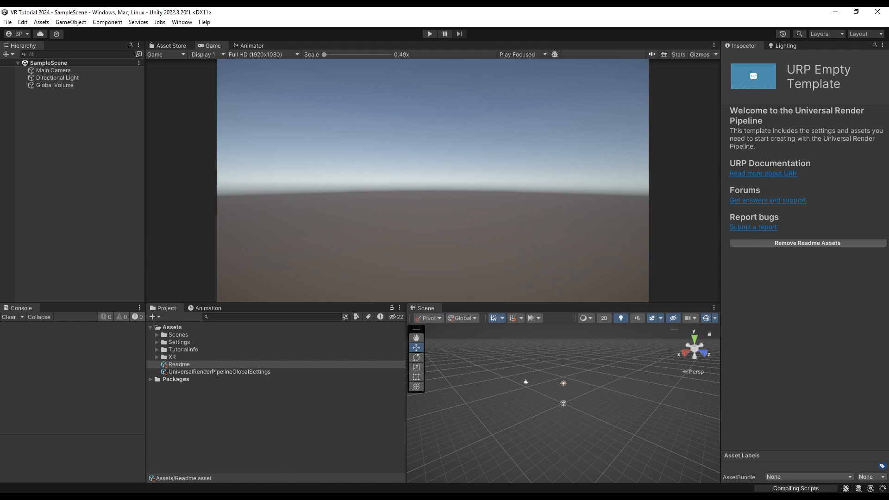
pyautogui.click(303, 437)
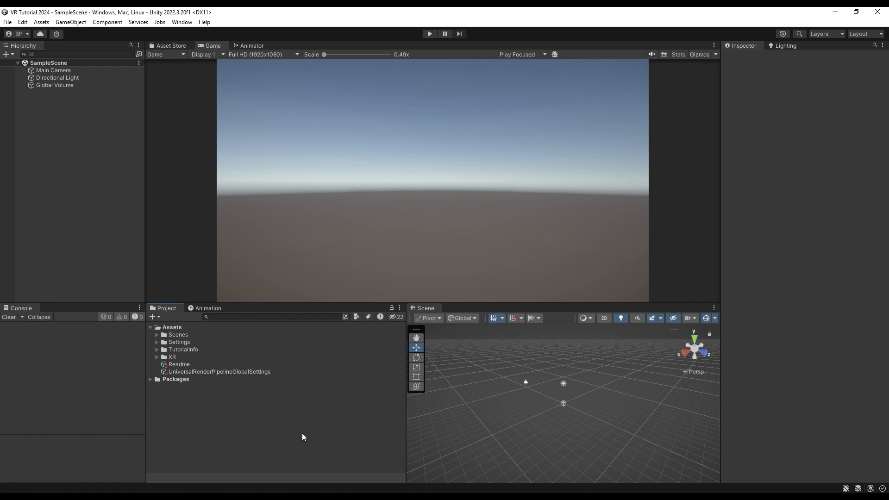
# Search the Unity Registry packages for "xr interaction toolkit" and install XR Interaction Toolkit 2.5.2
pyautogui.click(182, 22)
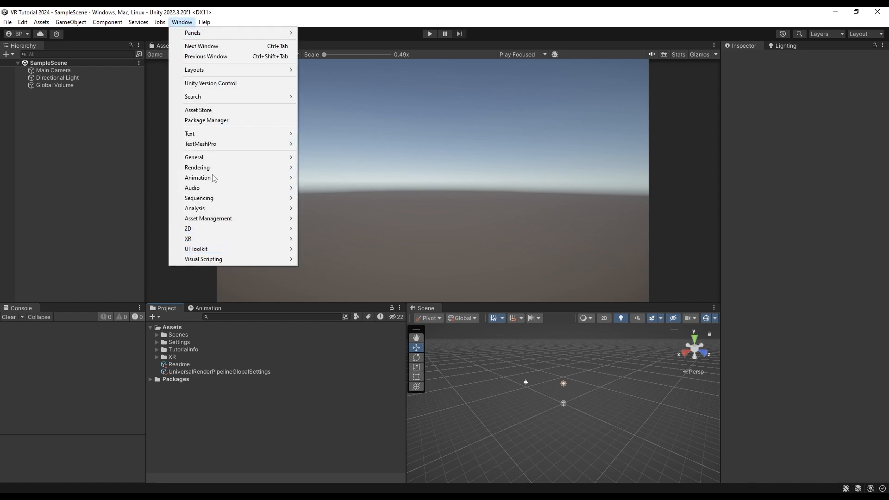
pyautogui.click(217, 121)
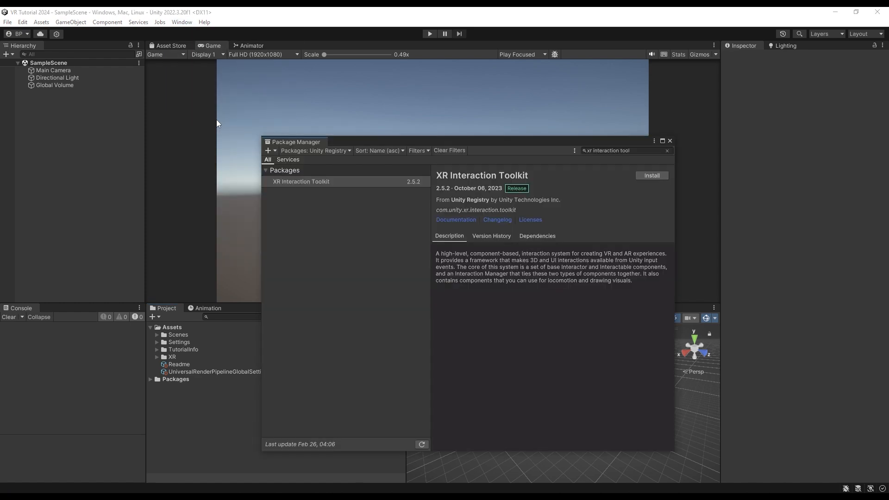
pyautogui.click(635, 151)
pyautogui.press('BackSpace')
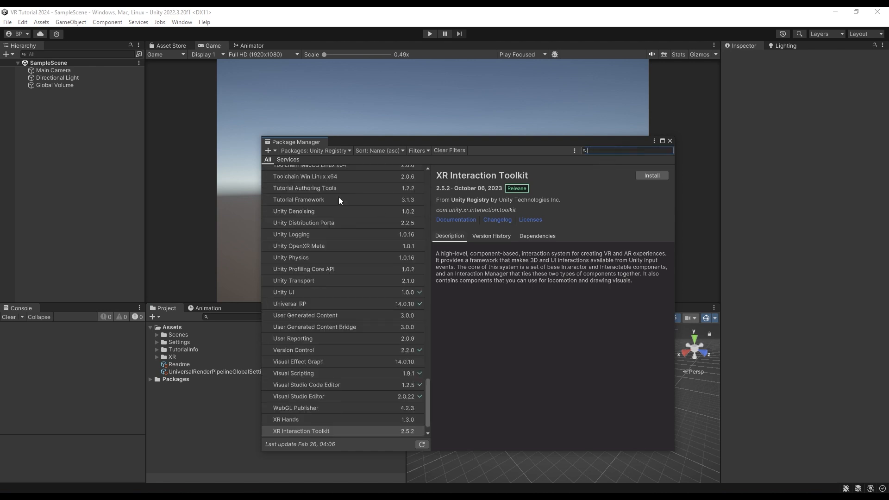
pyautogui.click(338, 151)
pyautogui.click(340, 160)
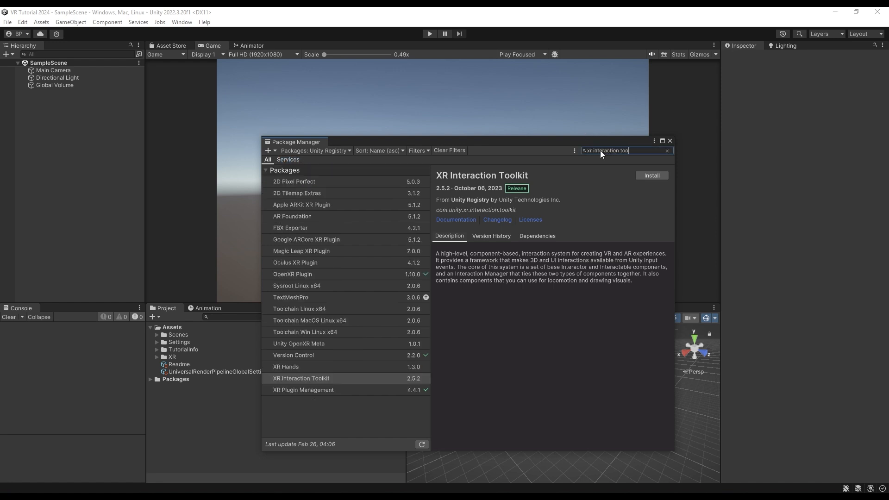
pyautogui.write('lkit')
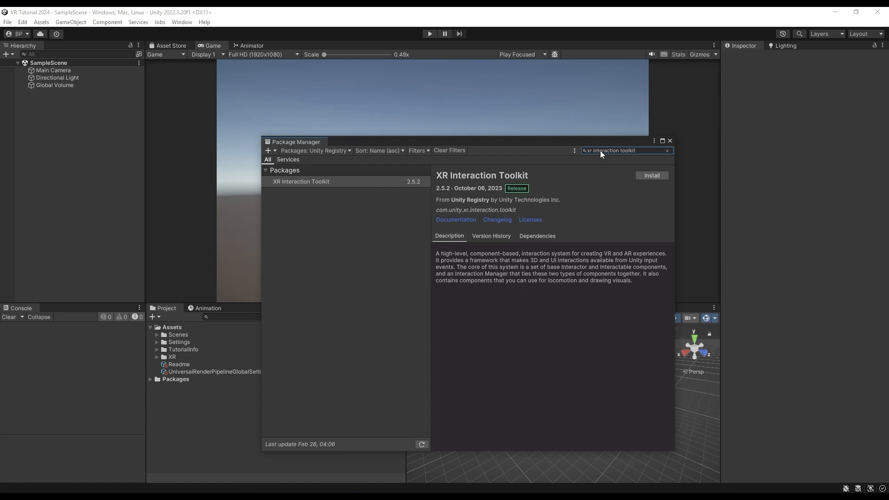
pyautogui.click(652, 176)
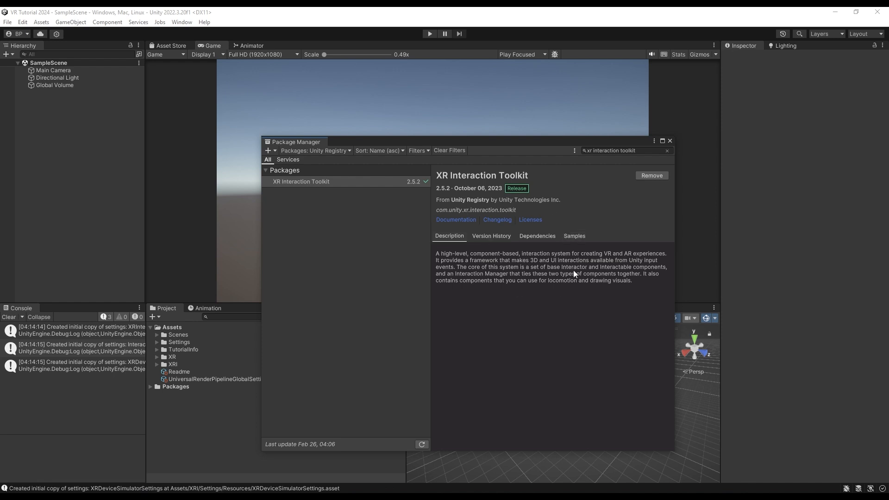
# Import the Starter Assets sample of the XR Interaction Toolkit and close the package manager
pyautogui.click(582, 240)
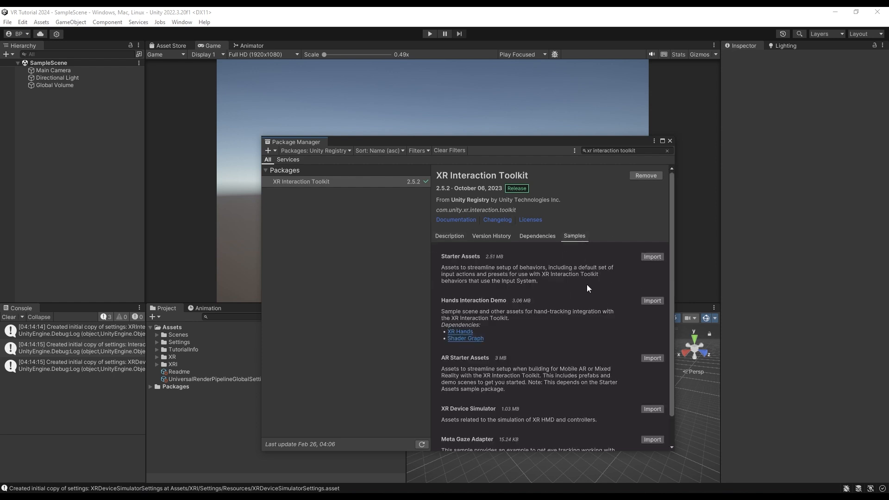
pyautogui.click(661, 257)
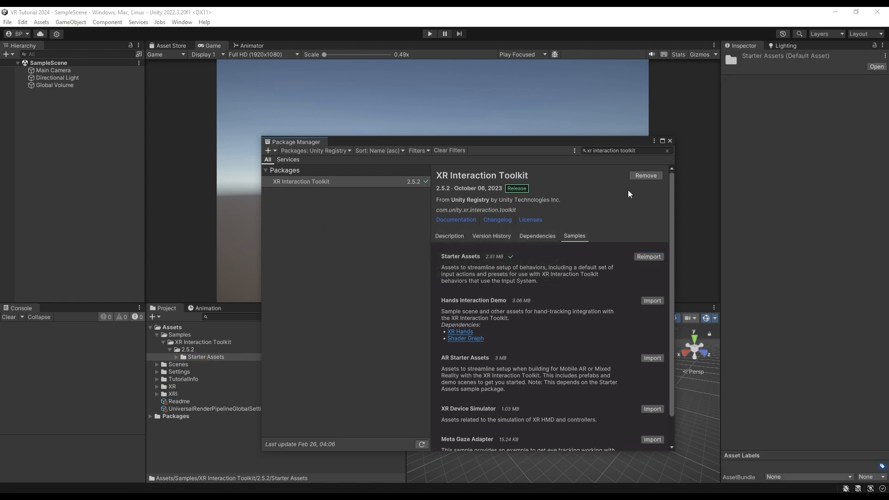
pyautogui.click(669, 141)
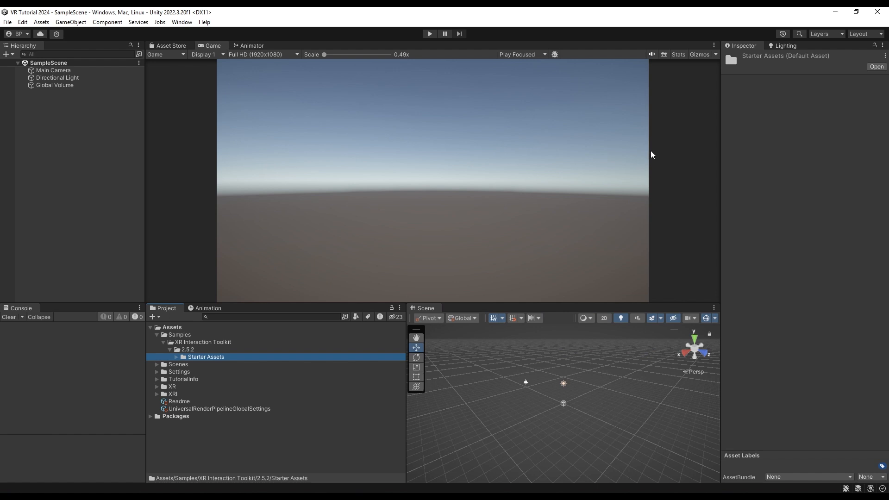
# Examine the imported XR Interaction Toolkit sample folders and expand the Starter Assets folder
pyautogui.click(175, 343)
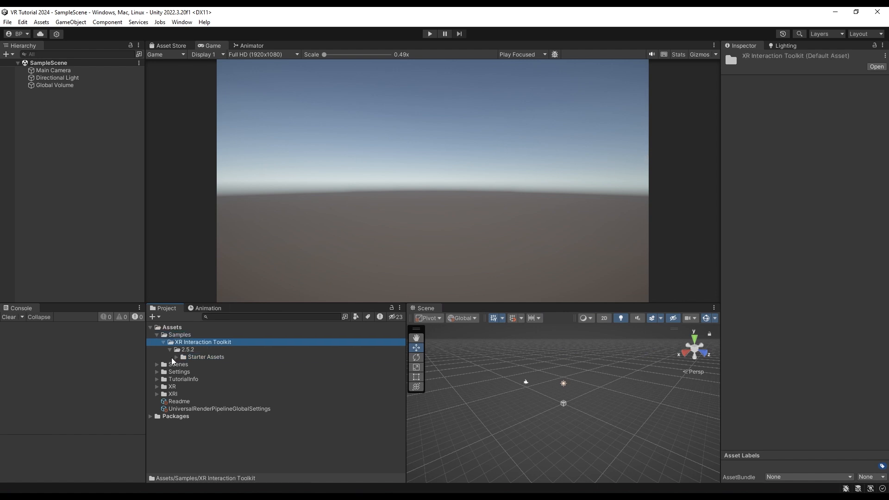
pyautogui.click(180, 351)
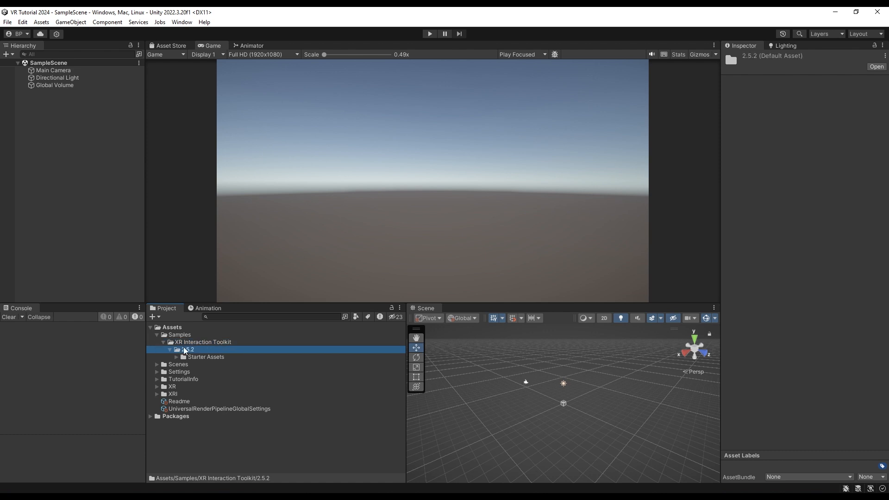
pyautogui.click(179, 358)
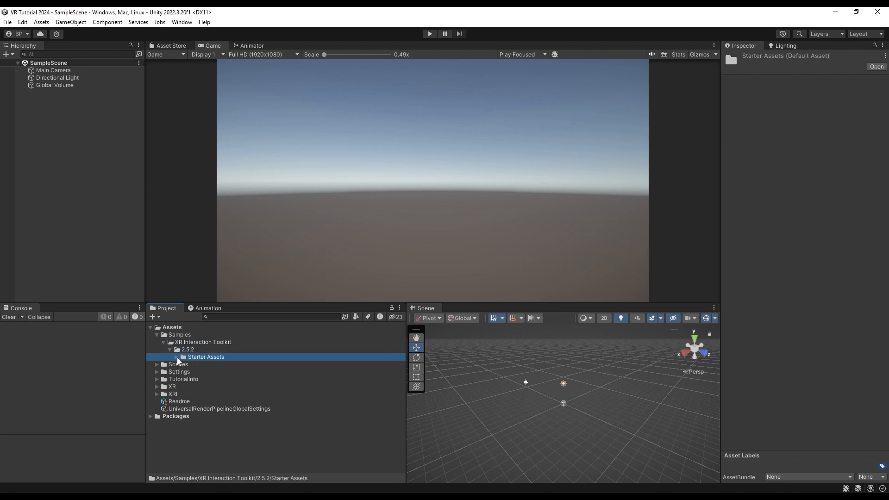
pyautogui.click(177, 358)
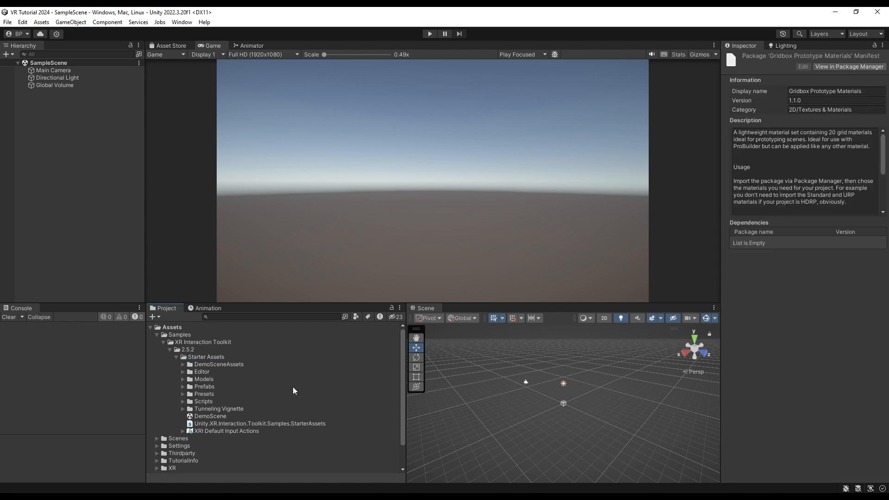
# Expand the Thirdparty > Ciathyza > Gridbox Prototype Materials folders in the project assets to show the Textures folder's contents
pyautogui.scroll(-3, 186, 441)
pyautogui.click(157, 424)
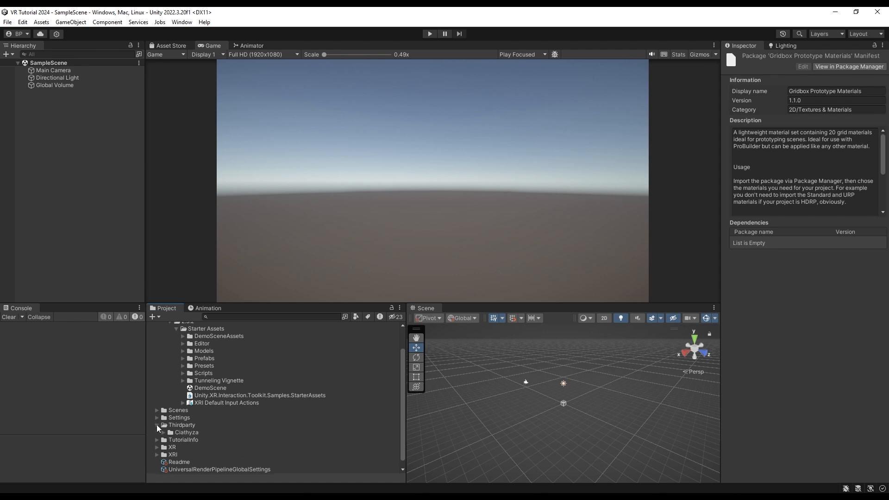
pyautogui.click(164, 432)
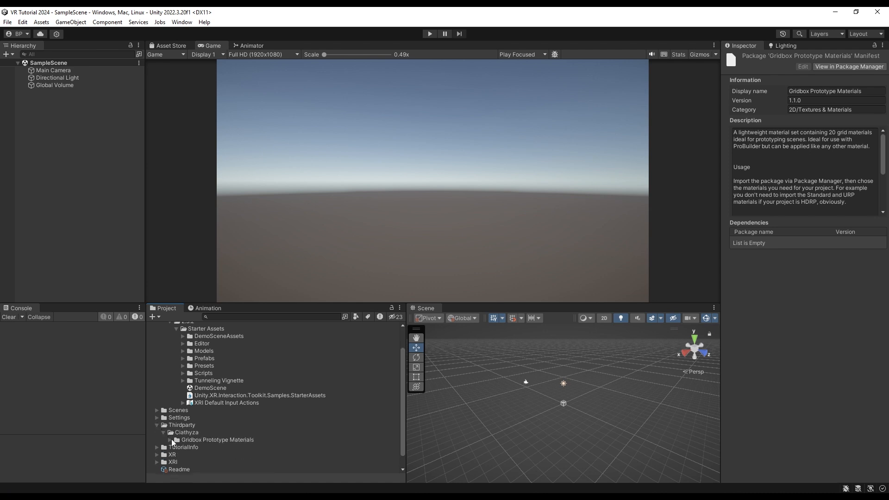
pyautogui.click(170, 440)
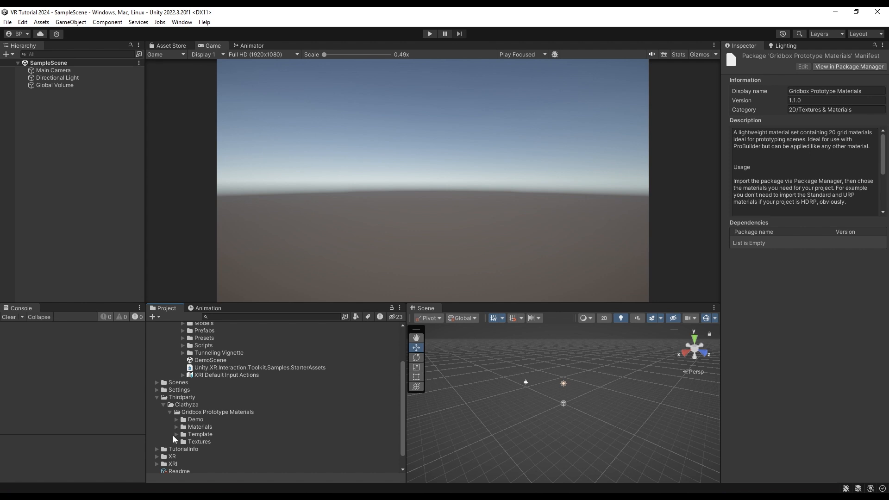
pyautogui.click(176, 435)
pyautogui.click(176, 435)
pyautogui.click(176, 441)
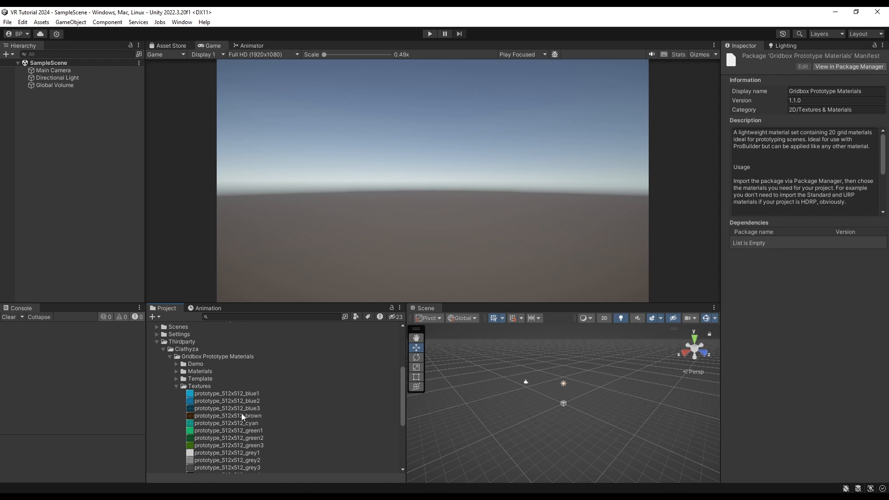
# Add a 3D plane to SampleScene with its default name
pyautogui.rightClick(86, 135)
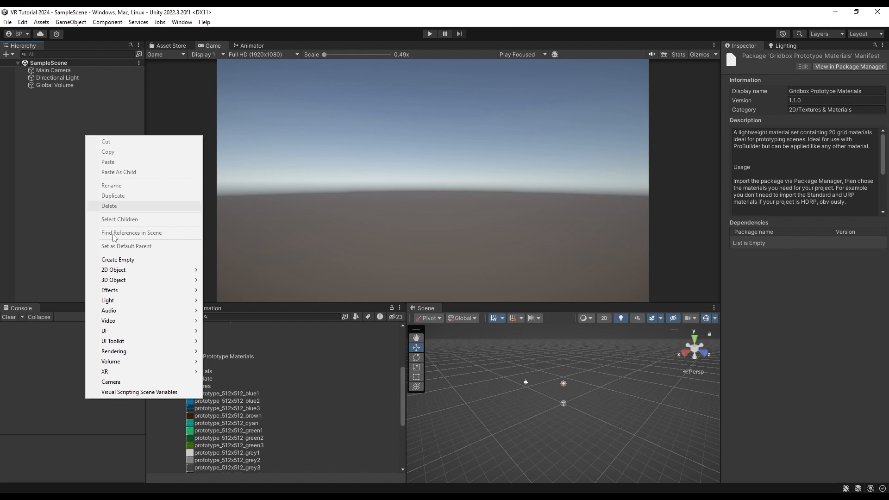
pyautogui.moveTo(121, 280)
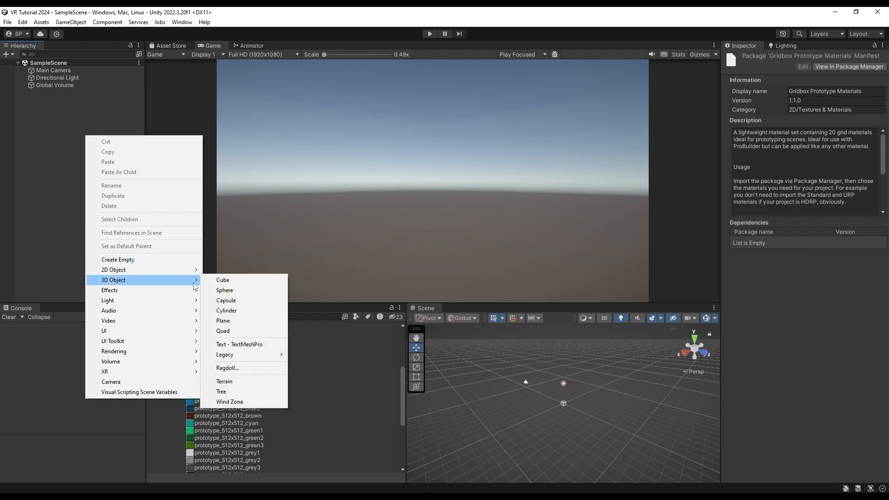
pyautogui.click(241, 320)
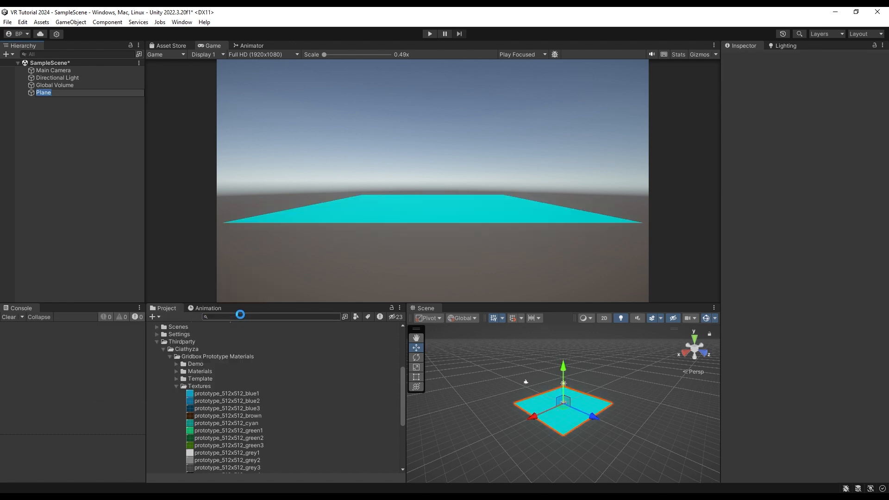
pyautogui.click(379, 195)
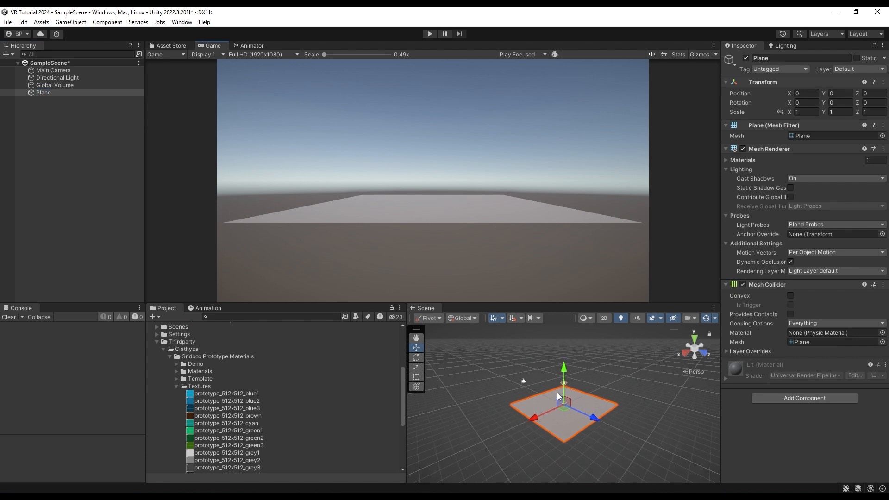
# Dock the Scene view beside the Game view in the large upper area
pyautogui.moveTo(582, 393); pyautogui.dragTo(563, 379, button='middle')
pyautogui.moveTo(432, 309); pyautogui.dragTo(252, 43)
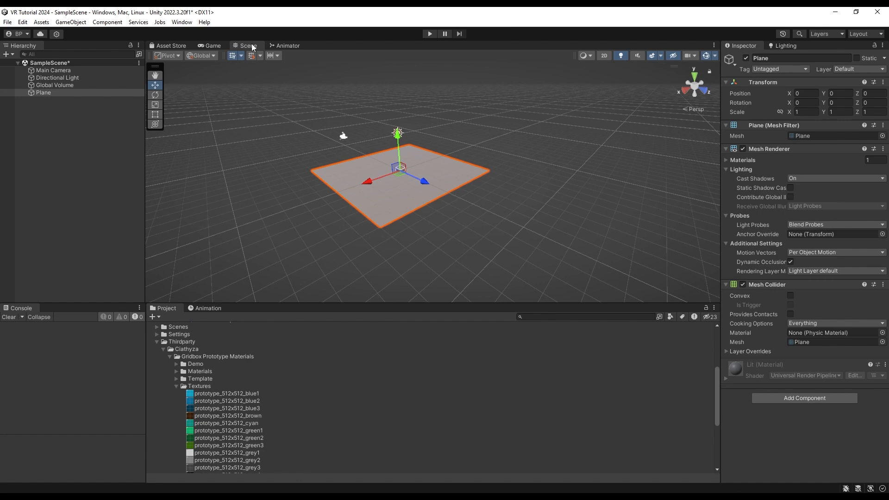
pyautogui.scroll(-3, 381, 196)
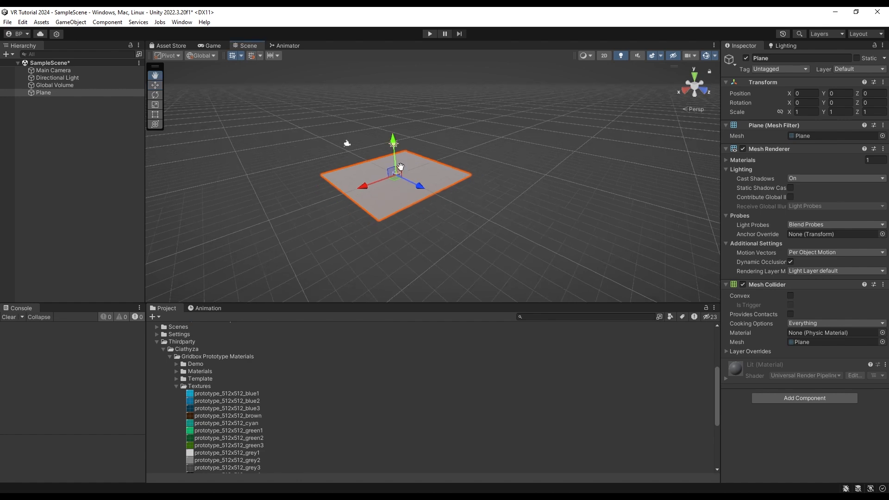
# Apply the prototype_512x512_blue1 texture to the plane in the scene
pyautogui.moveTo(401, 169); pyautogui.dragTo(494, 191, button='middle')
pyautogui.scroll(8, 501, 205)
pyautogui.keyDown('alt'); pyautogui.moveTo(499, 203); pyautogui.dragTo(409, 195); pyautogui.keyUp('alt')
pyautogui.moveTo(221, 393); pyautogui.dragTo(480, 237)
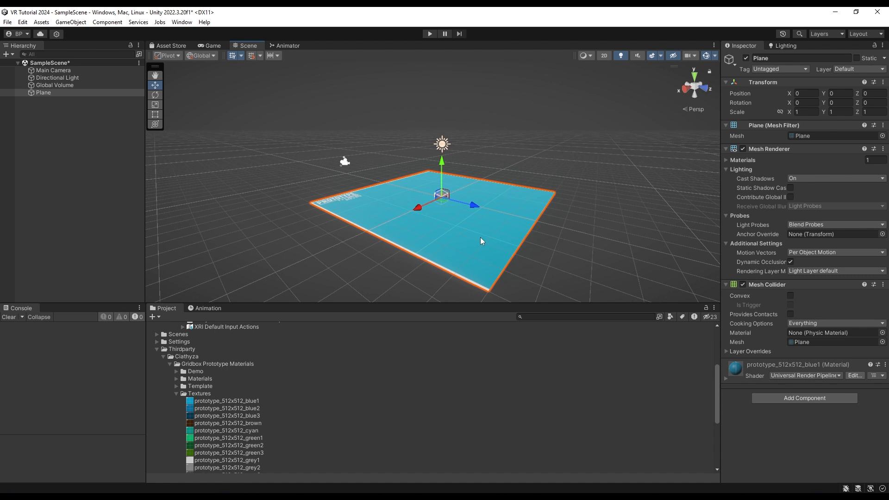
# Add an XR Origin (VR) object to SampleScene, keeping its default name
pyautogui.rightClick(79, 156)
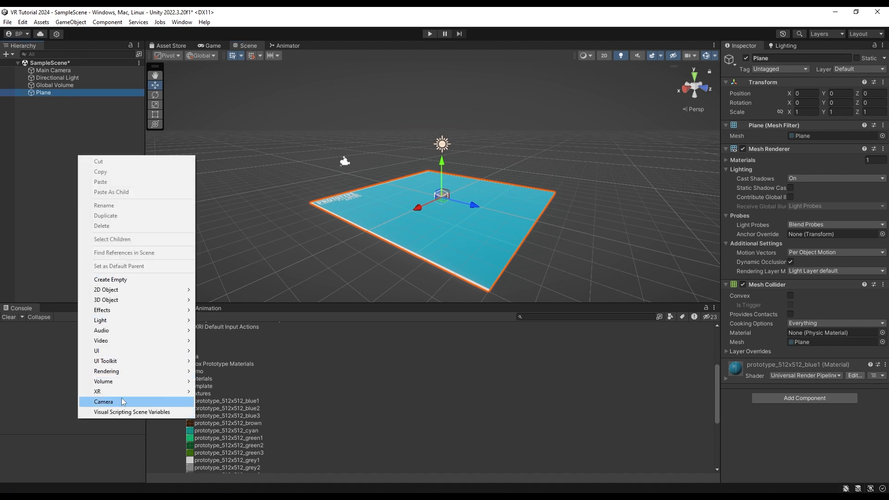
pyautogui.moveTo(123, 394)
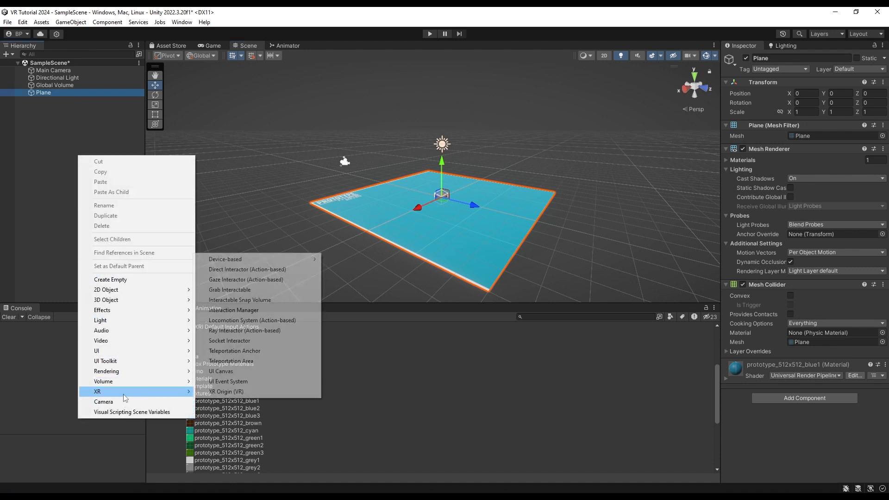
pyautogui.click(227, 392)
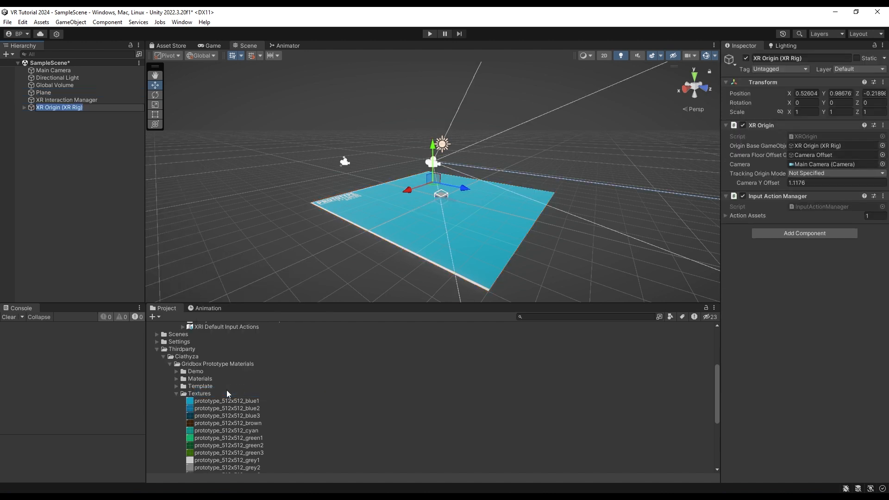
pyautogui.click(99, 185)
# Inspect the XR Origin (XR Rig), expand it and its Camera Offset child, and inspect the XR Interaction Manager
pyautogui.click(57, 108)
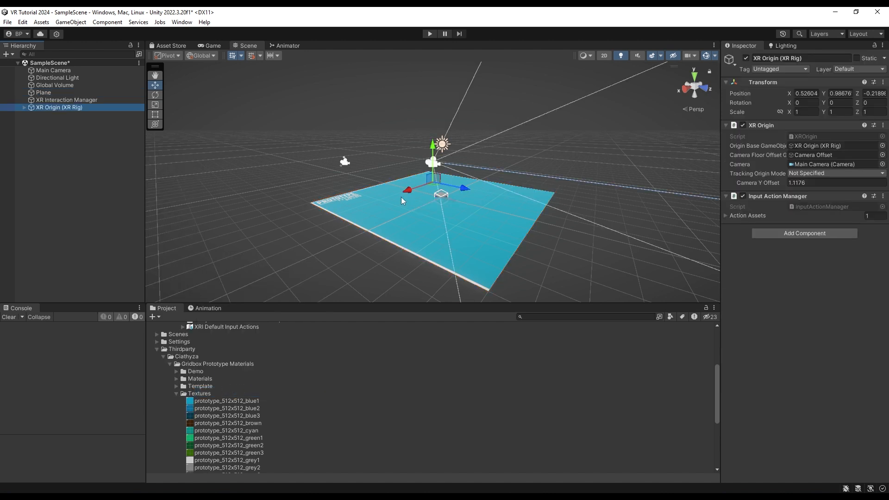
pyautogui.click(25, 107)
pyautogui.click(31, 115)
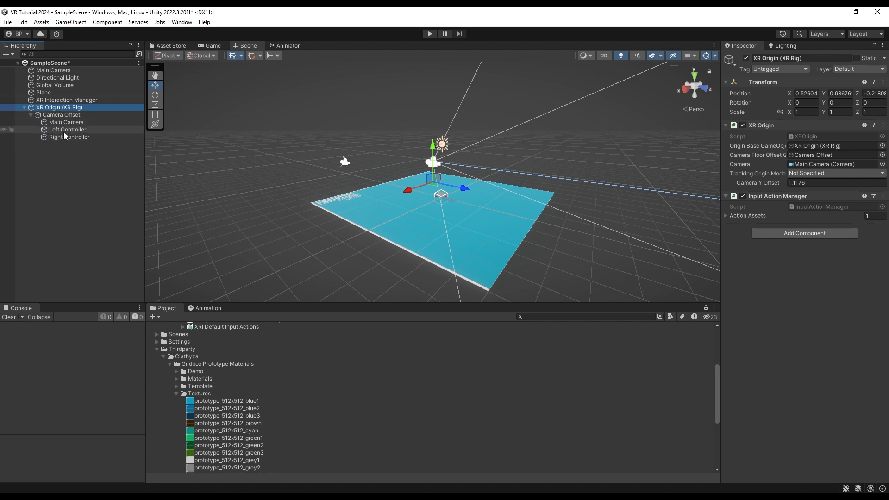
pyautogui.click(57, 99)
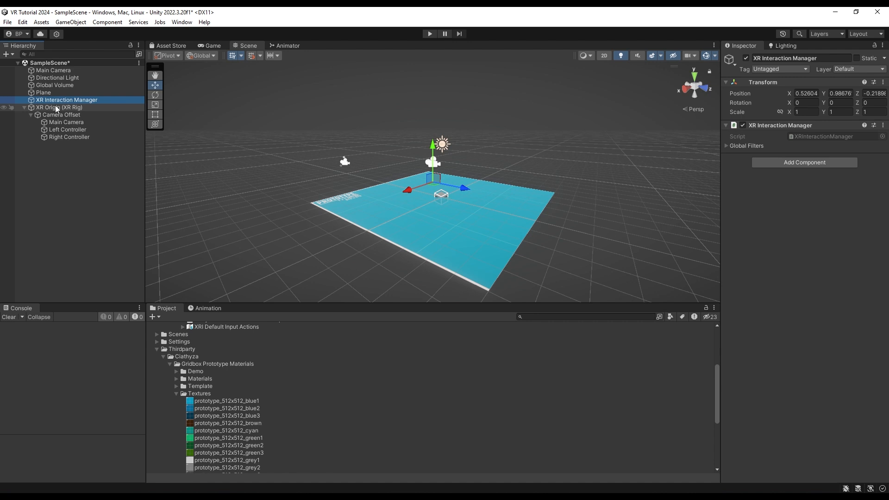
# Inspect the components of the XR Origin (XR Rig), its Camera Offset child and the Main Camera nested under it
pyautogui.click(56, 108)
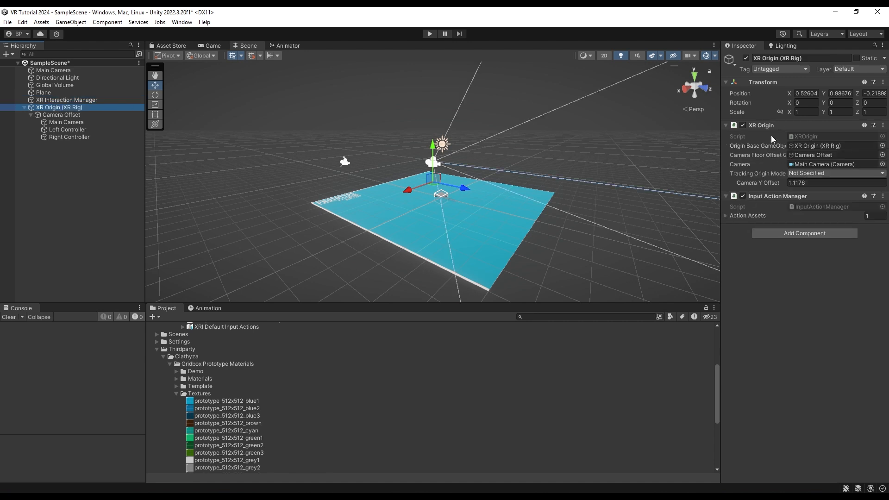
pyautogui.click(64, 115)
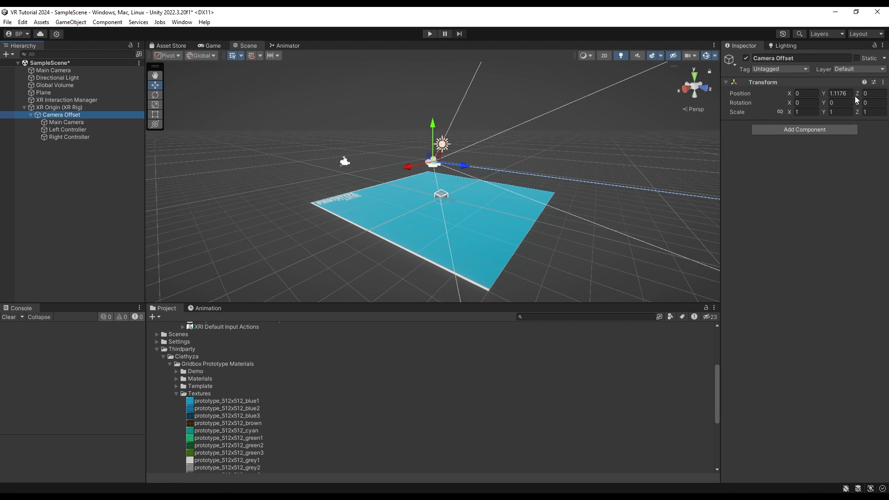
pyautogui.click(68, 122)
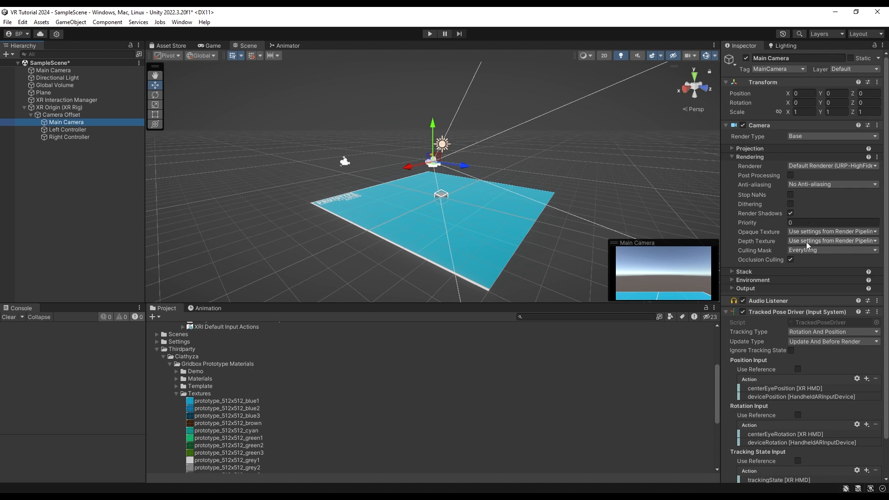
# Delete the original standalone Main Camera at the root of SampleScene, keeping the camera inside the XR rig
pyautogui.click(50, 72)
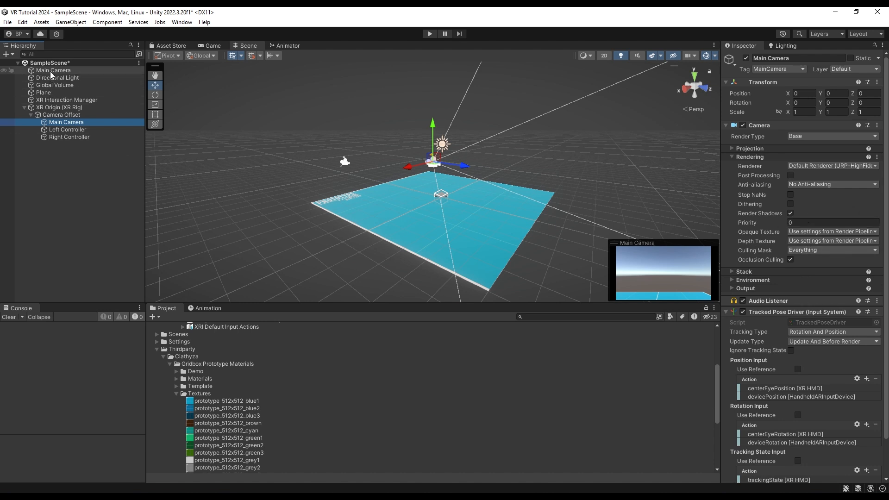
pyautogui.press('Delete')
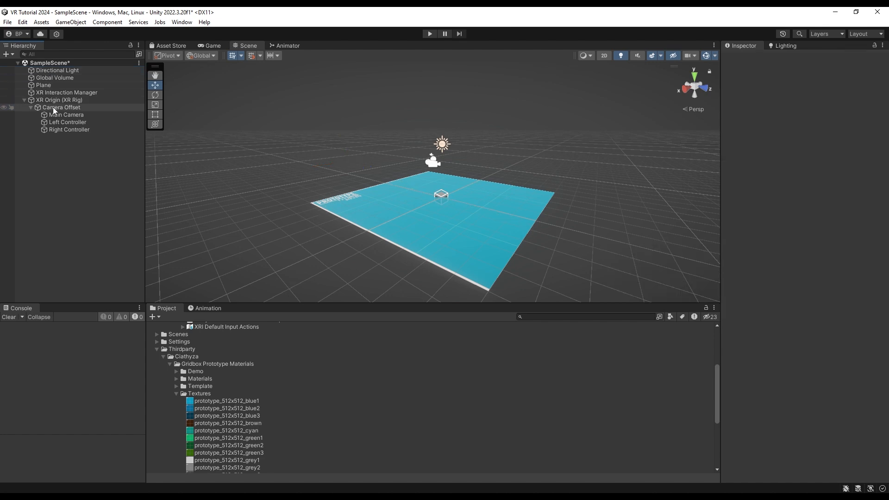
# Examine the Left Controller and Right Controller components, including the XR Controller actions and the Line Renderer
pyautogui.click(54, 121)
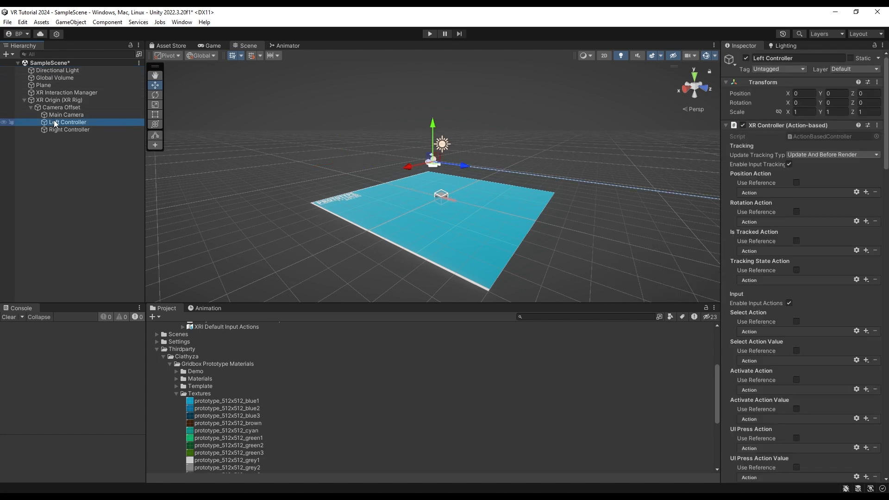
pyautogui.scroll(-10, 804, 221)
pyautogui.scroll(-15, 755, 280)
pyautogui.click(60, 130)
pyautogui.scroll(-10, 741, 297)
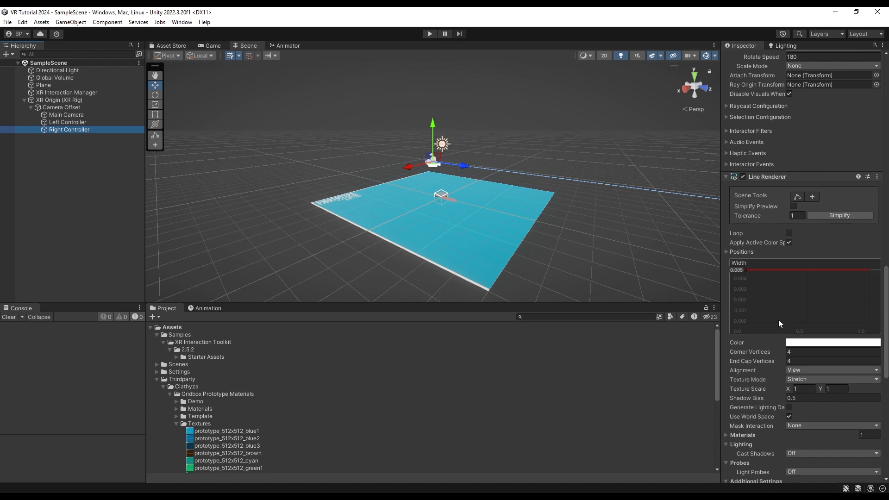
pyautogui.scroll(6, 812, 318)
pyautogui.scroll(15, 820, 324)
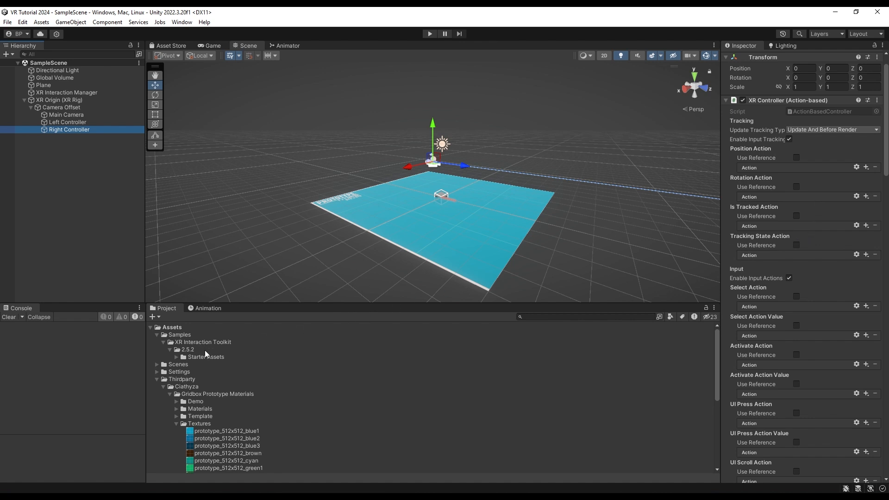
# Look through the XRI Default Input Actions asset in Starter Assets, viewing its action maps in the editor before closing it
pyautogui.click(177, 357)
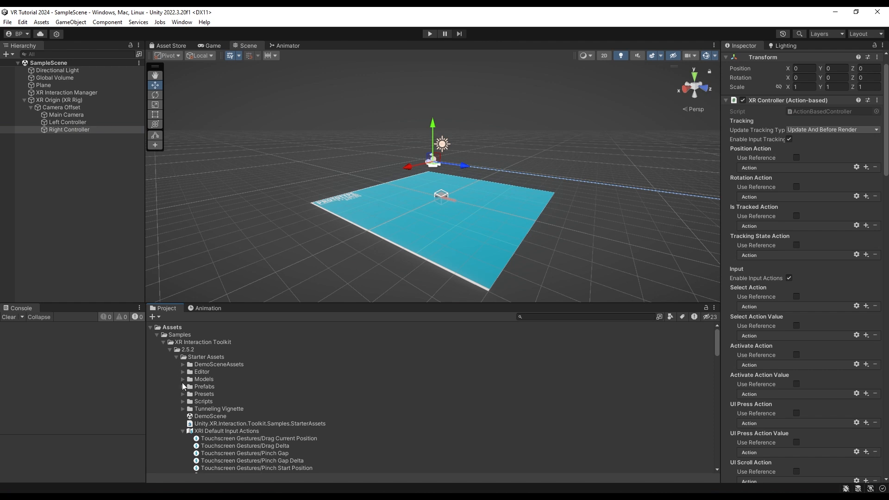
pyautogui.scroll(-4, 183, 407)
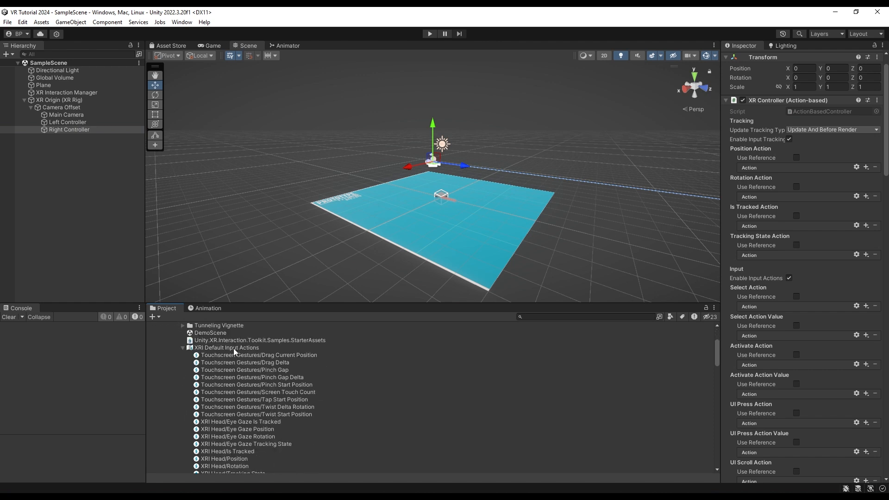
pyautogui.click(183, 348)
pyautogui.click(188, 349)
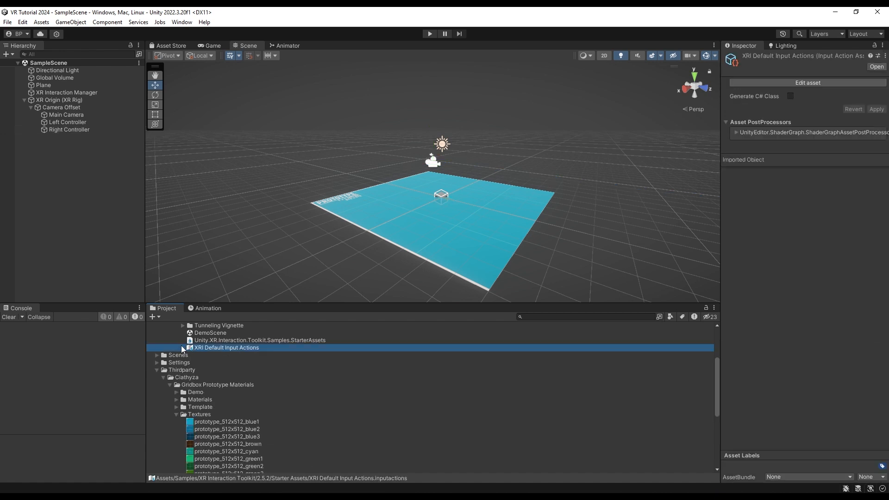
pyautogui.click(183, 348)
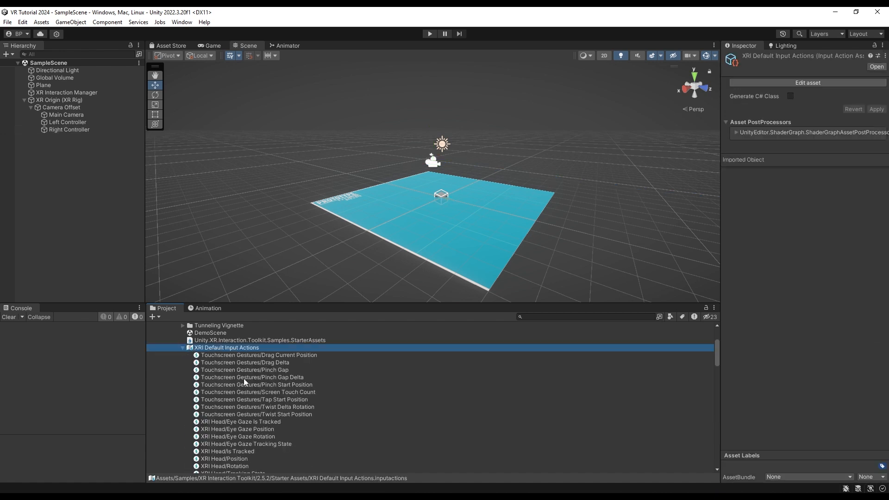
pyautogui.doubleClick(238, 348)
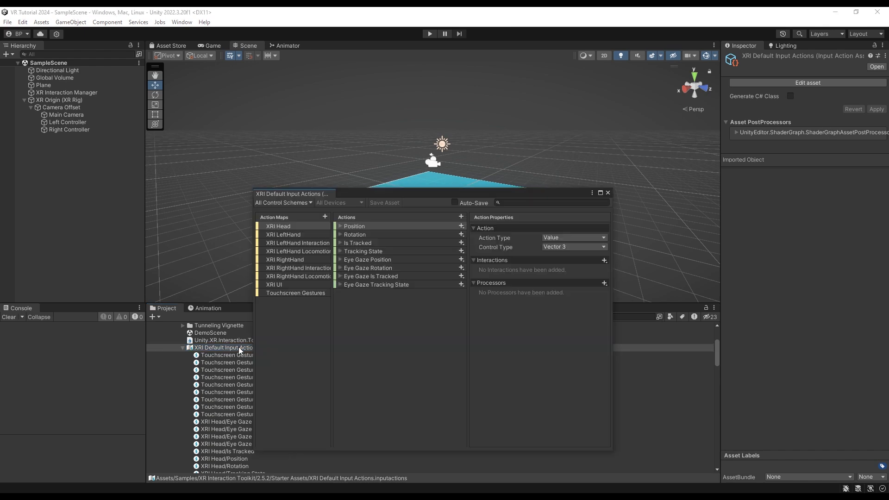
pyautogui.click(608, 192)
# Apply the XRI Default Left Controller preset to the Left Controller's XR Controller (Action-based) component
pyautogui.click(68, 122)
pyautogui.click(868, 125)
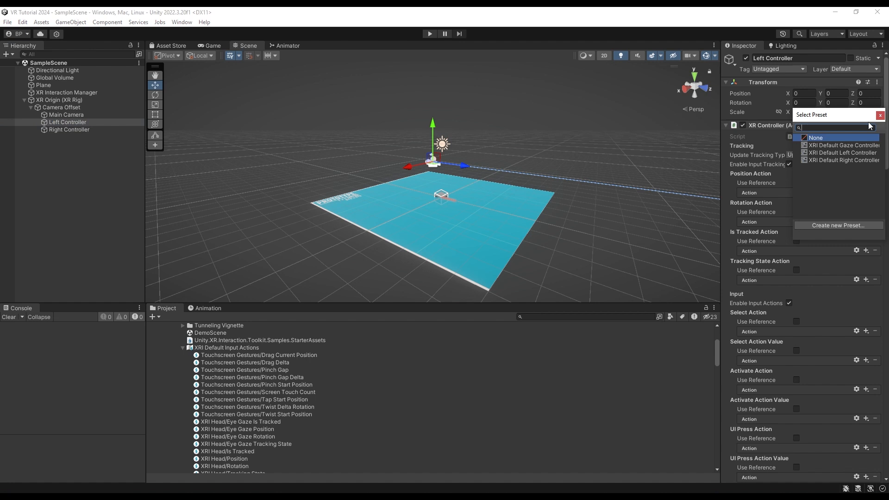
pyautogui.click(833, 153)
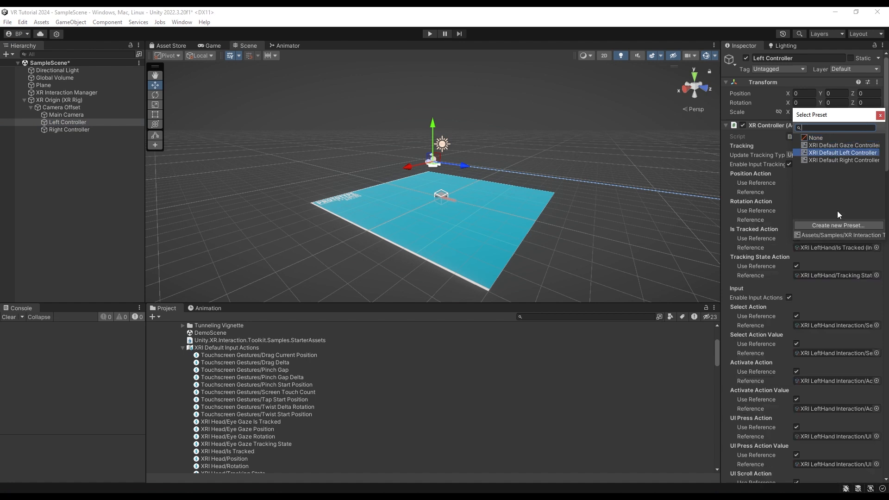
pyautogui.doubleClick(830, 153)
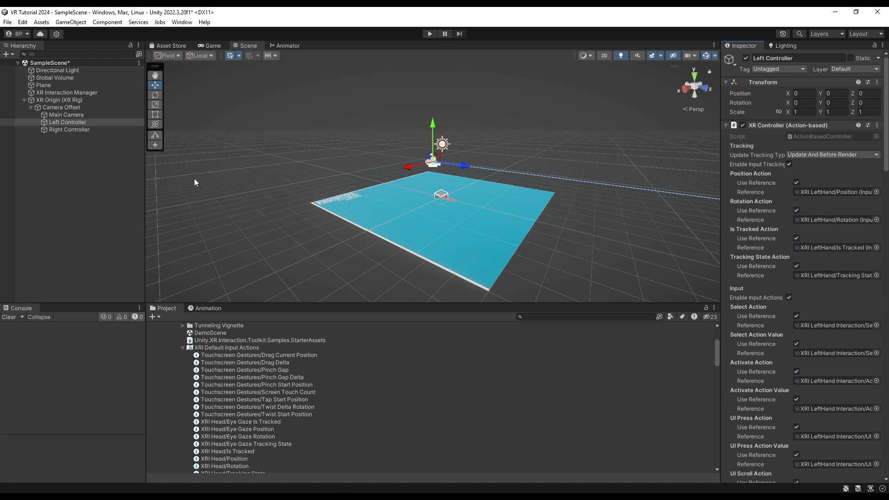
# Apply the XRI Default Right Controller preset to the Right Controller's XR Controller (Action-based) component
pyautogui.click(55, 130)
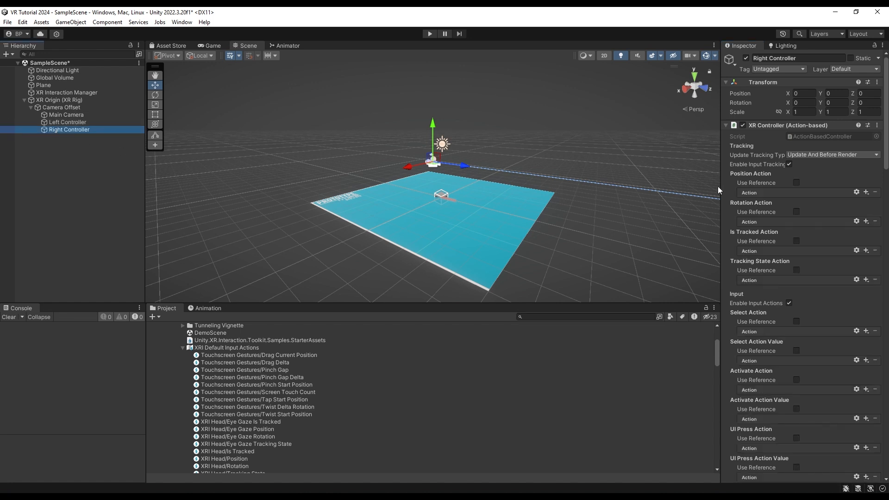
pyautogui.click(868, 126)
pyautogui.doubleClick(826, 163)
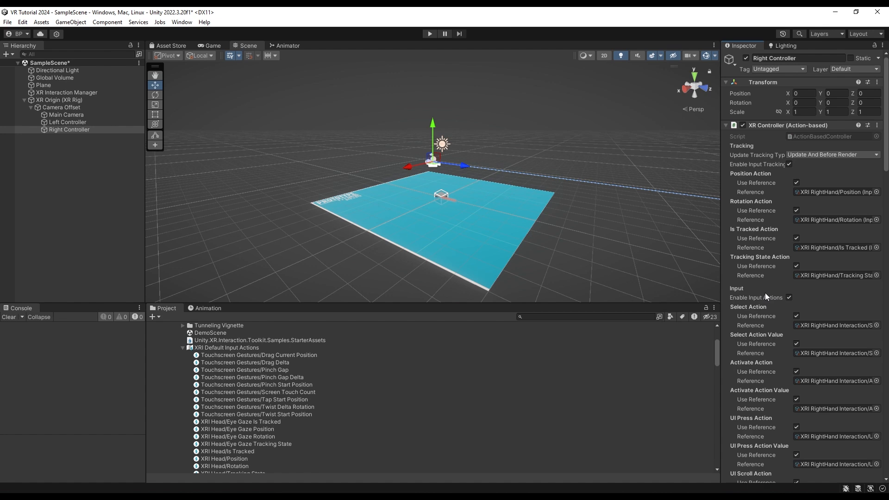
pyautogui.scroll(-14, 766, 293)
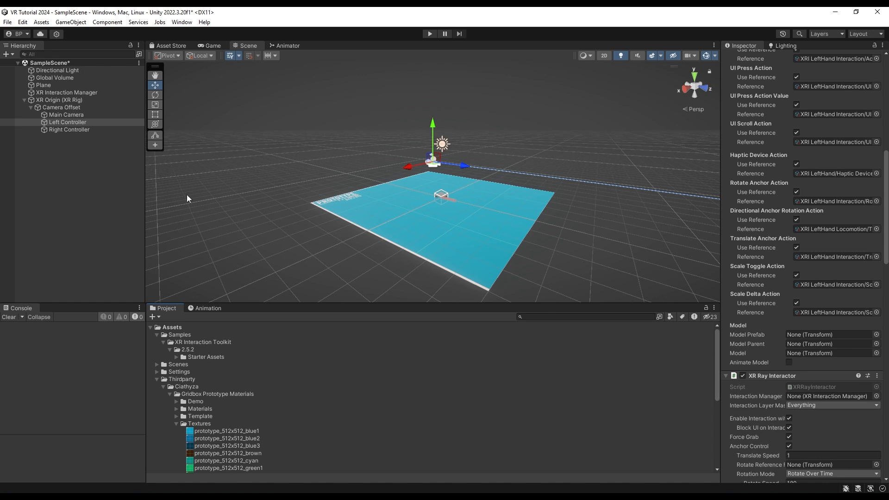
# Add a 3D sphere as a child of the Left Controller
pyautogui.rightClick(91, 122)
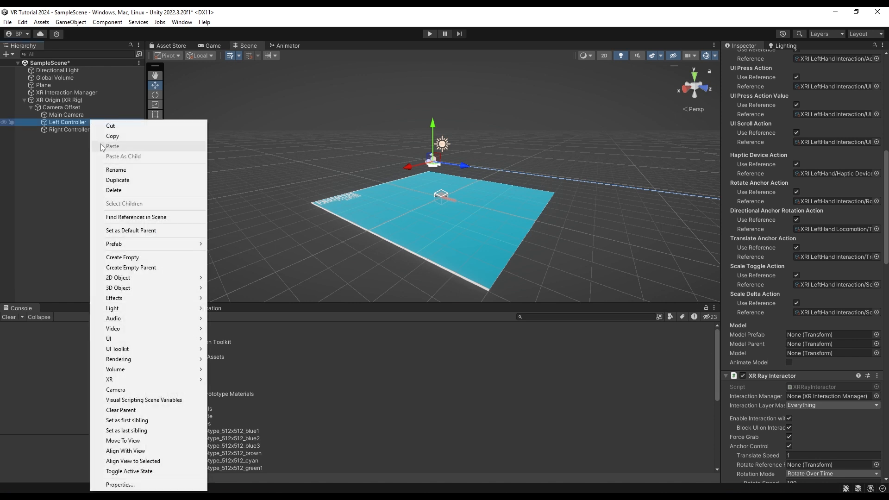
pyautogui.moveTo(139, 289)
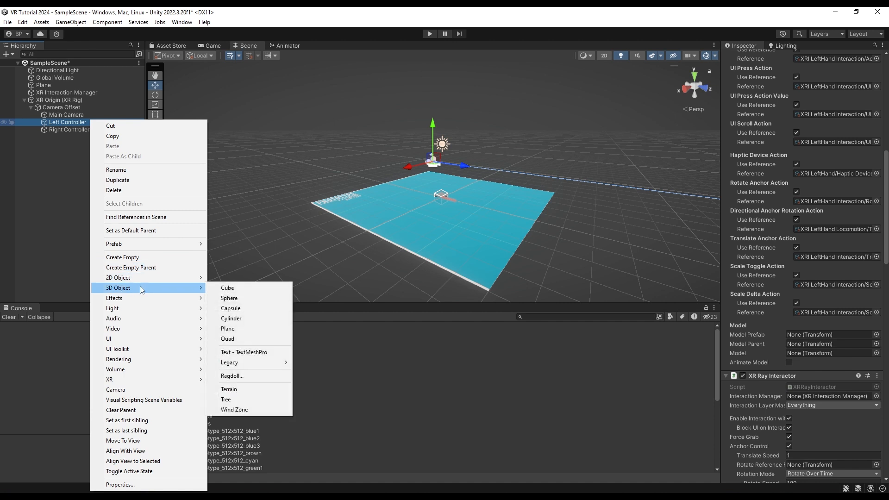
pyautogui.click(243, 298)
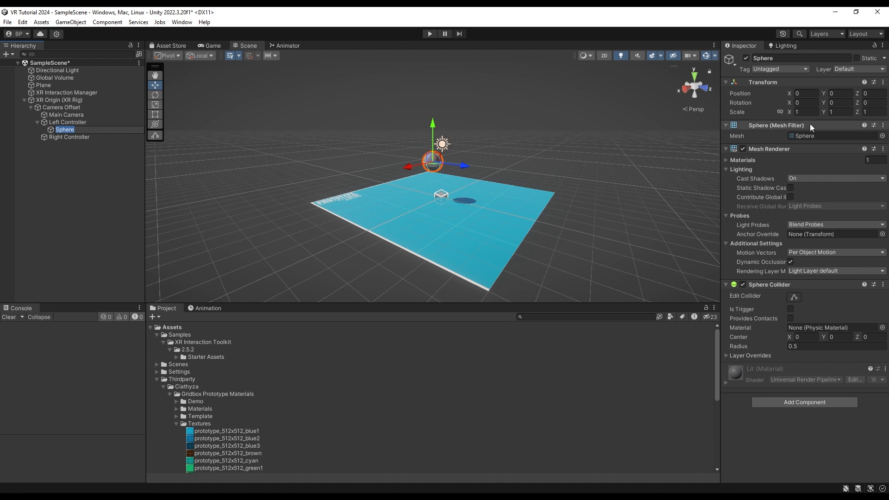
# Set the scale of the Left Controller's sphere uniformly to 0.2 on X, Y and Z
pyautogui.click(806, 112)
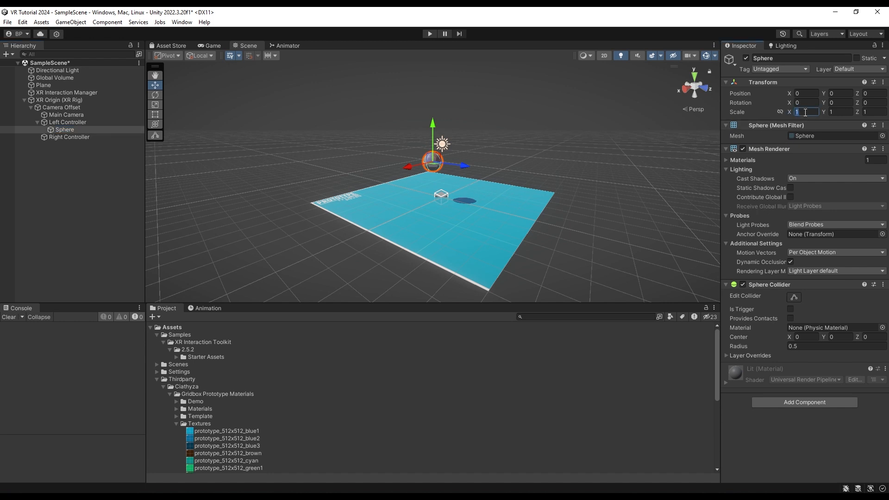
pyautogui.write('.2')
pyautogui.press('BackSpace')
pyautogui.press('BackSpace')
pyautogui.write('1')
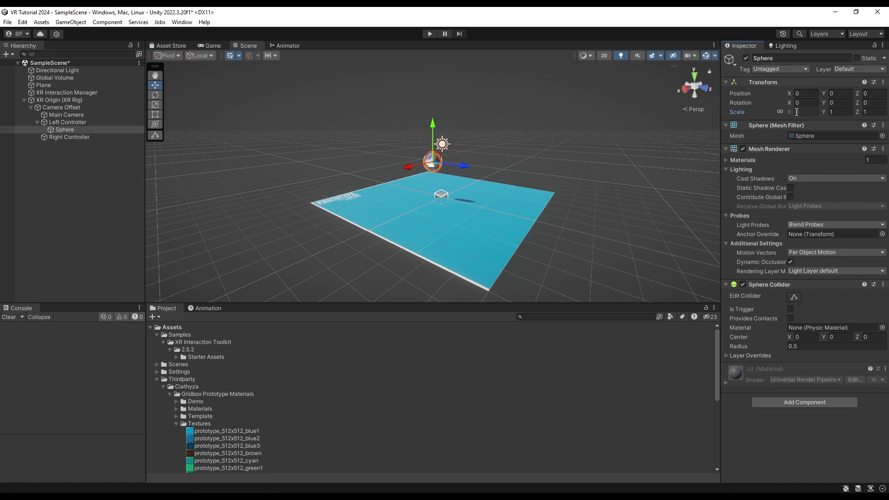
pyautogui.press('BackSpace')
pyautogui.write('.5')
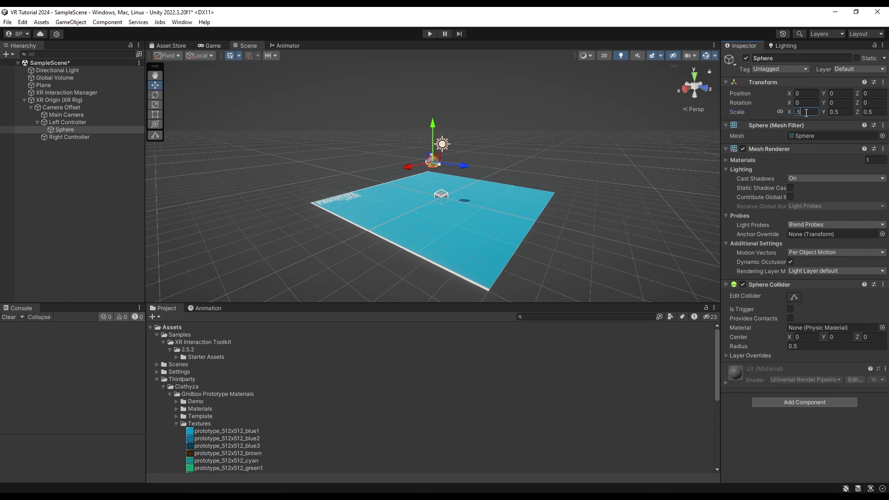
pyautogui.press('BackSpace')
pyautogui.write('2')
pyautogui.press('Return')
# Add a 3D sphere as a child of the Right Controller and scale it uniformly to 0.2
pyautogui.rightClick(72, 137)
pyautogui.moveTo(153, 300)
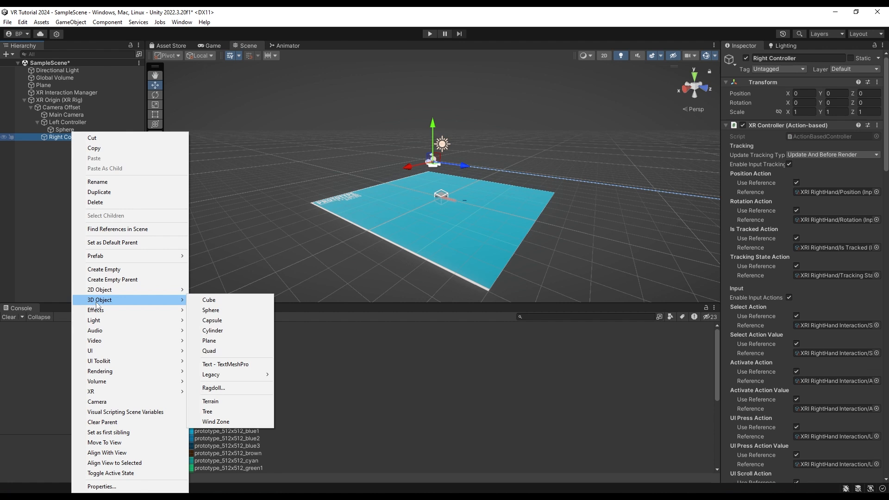
pyautogui.click(243, 310)
pyautogui.click(793, 112)
pyautogui.write('0.2')
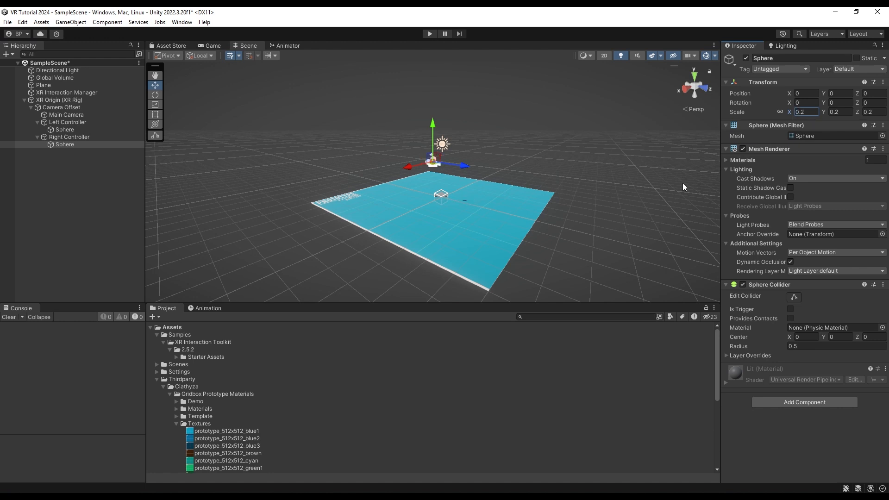
# Run SampleScene in Play mode to test the XR rig with its controller spheres
pyautogui.scroll(3, 442, 151)
pyautogui.keyDown('alt'); pyautogui.moveTo(442, 151); pyautogui.dragTo(591, 212); pyautogui.keyUp('alt')
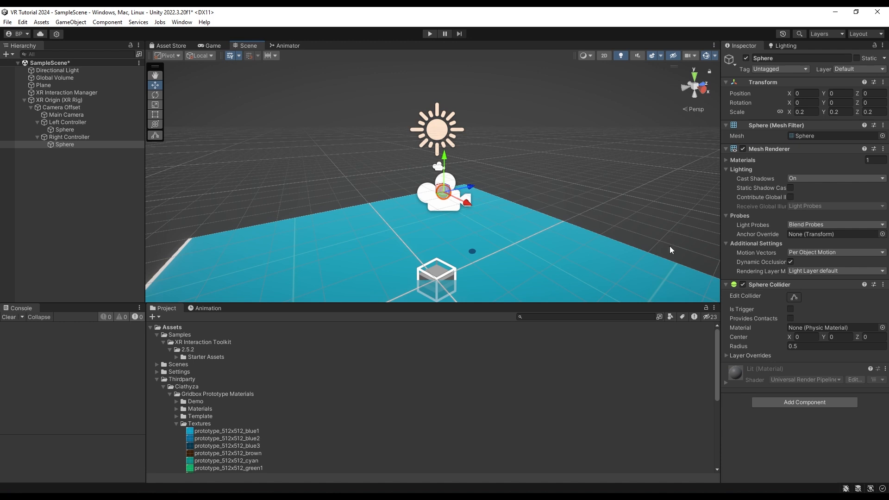
pyautogui.click(433, 35)
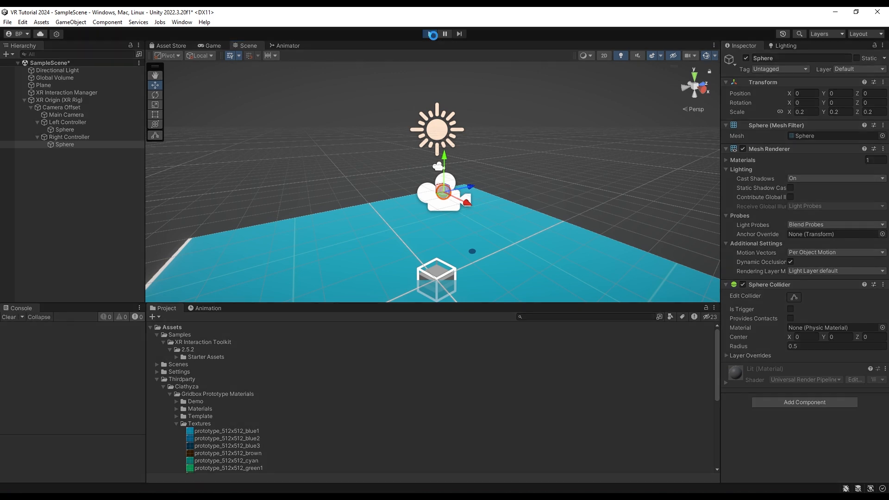